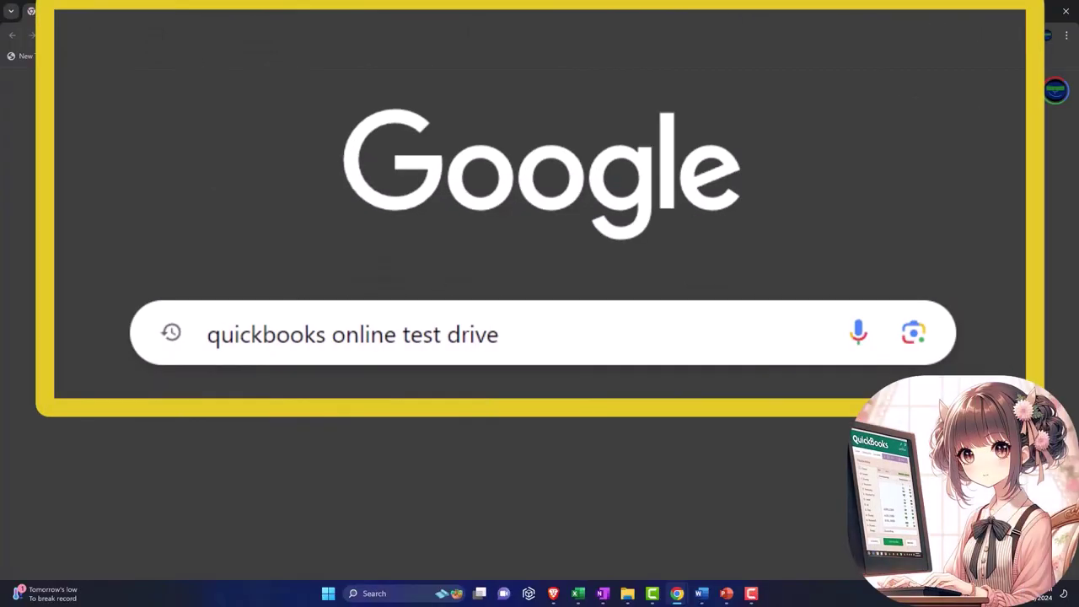
Run the Google search for 'quickbooks online test drive' and scroll through the results.
key("Return")
scroll(780, 290, "down", 2)
scroll(779, 304, "down", 1)
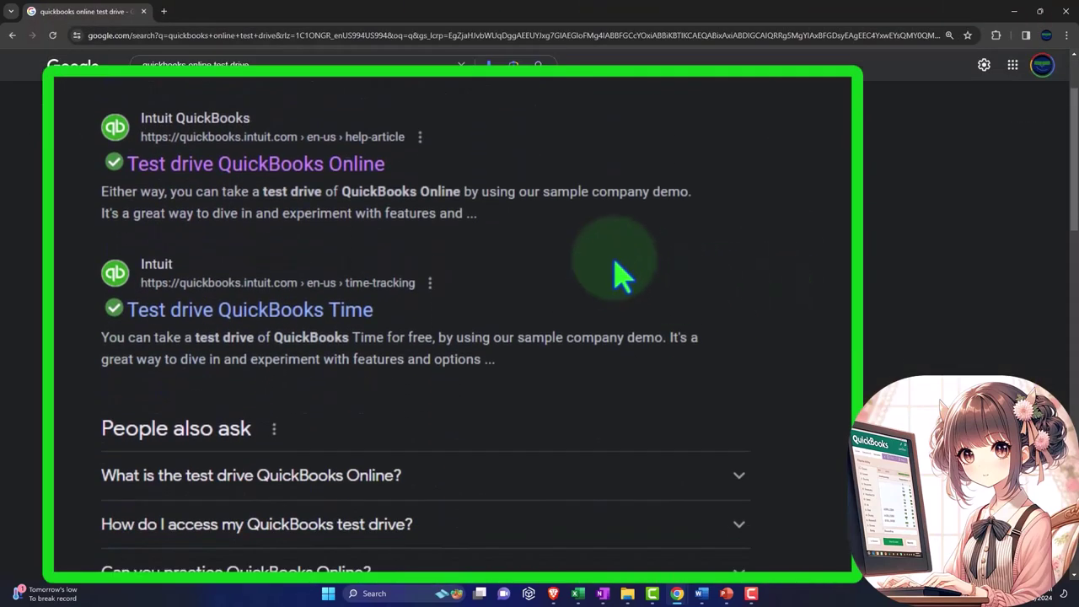
scroll(437, 196, "down", 2)
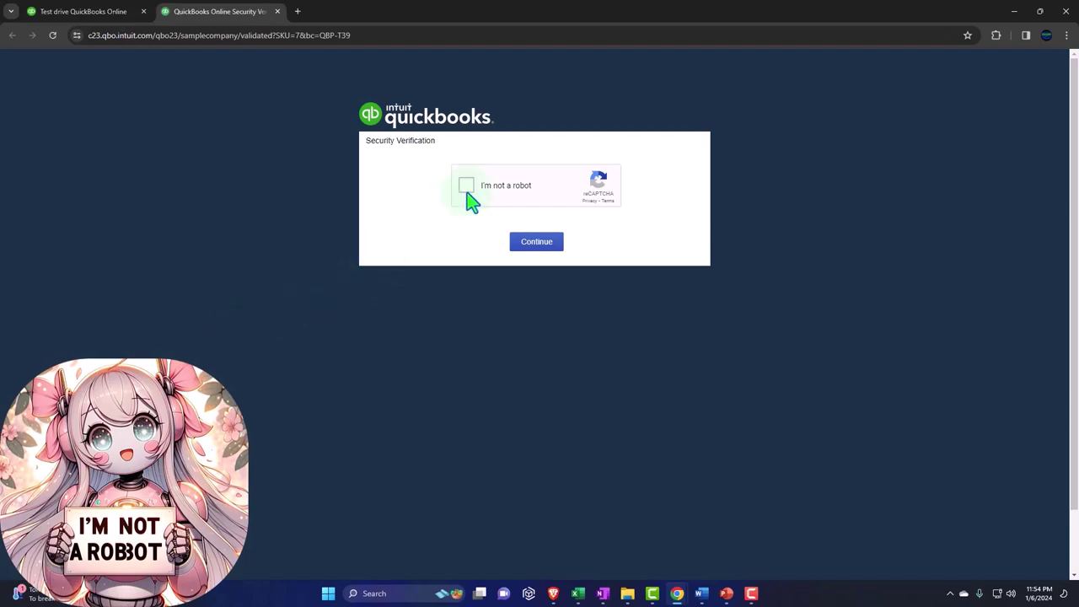
Pass the security check, dismiss the menu tips banner, and go to Reports.
left_click(467, 188)
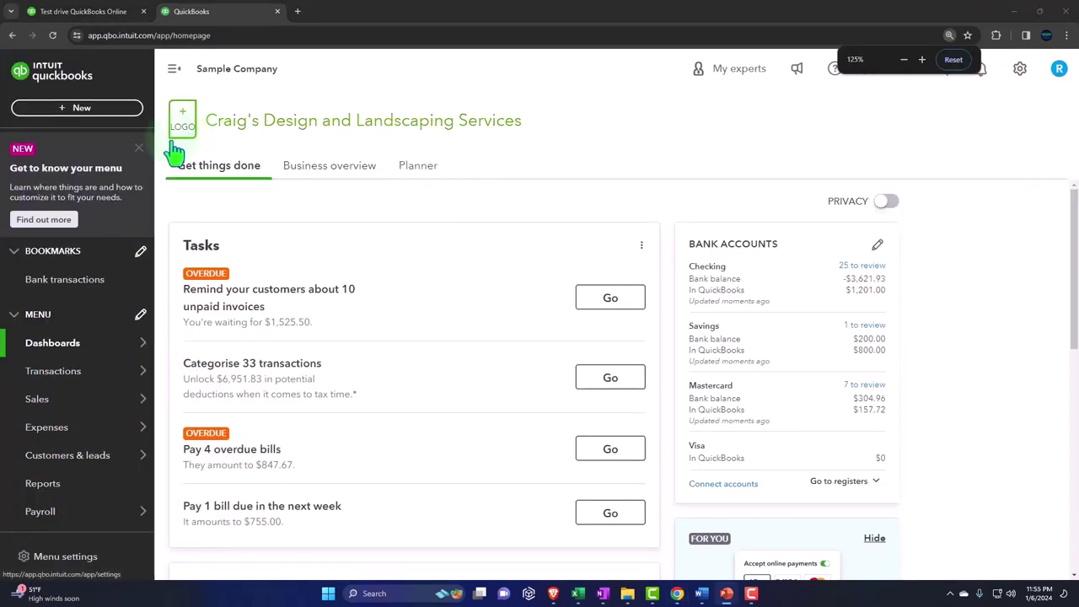
left_click(138, 148)
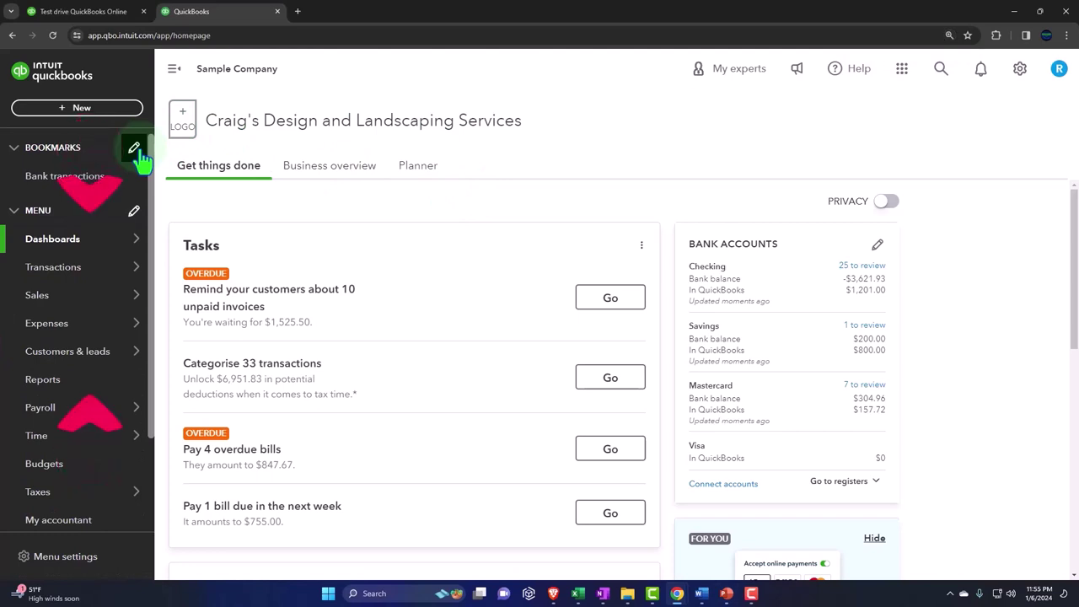
left_click(61, 386)
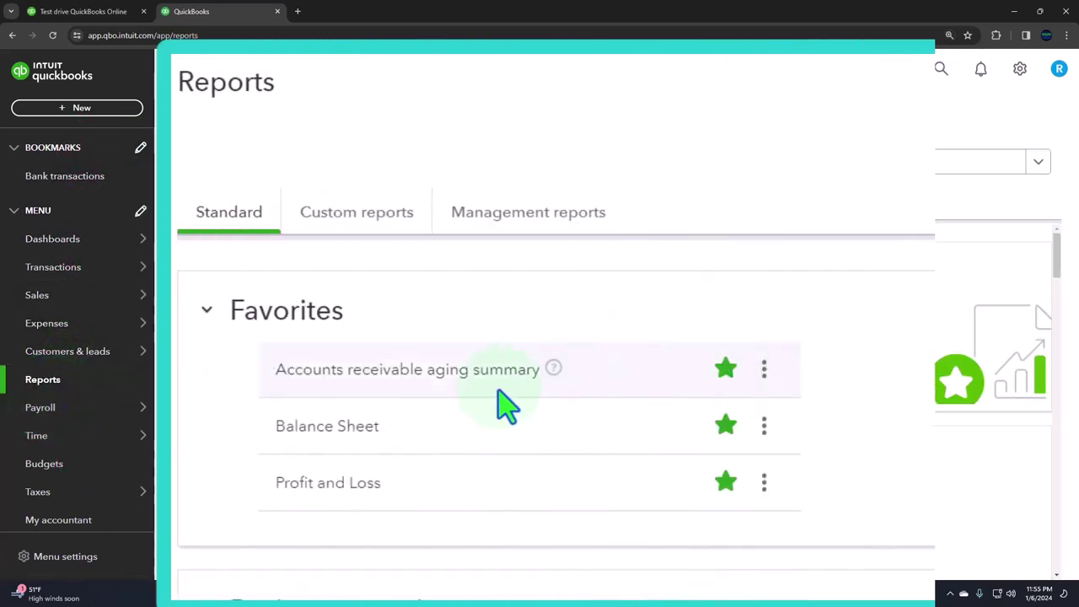
Open the Balance Sheet and Profit and Loss reports in separate new tabs.
right_click(270, 338)
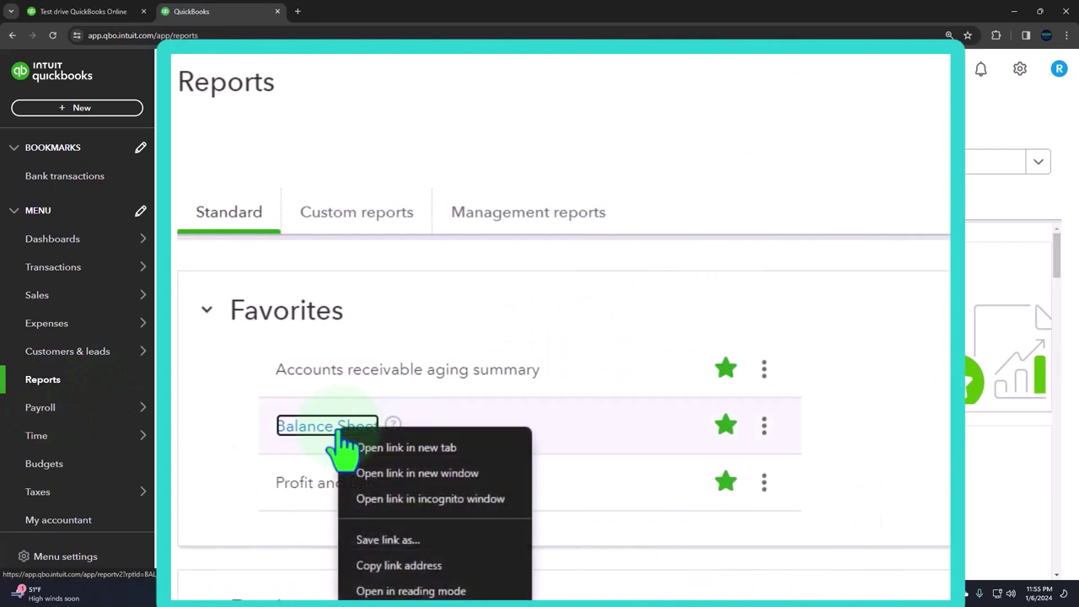
left_click(422, 449)
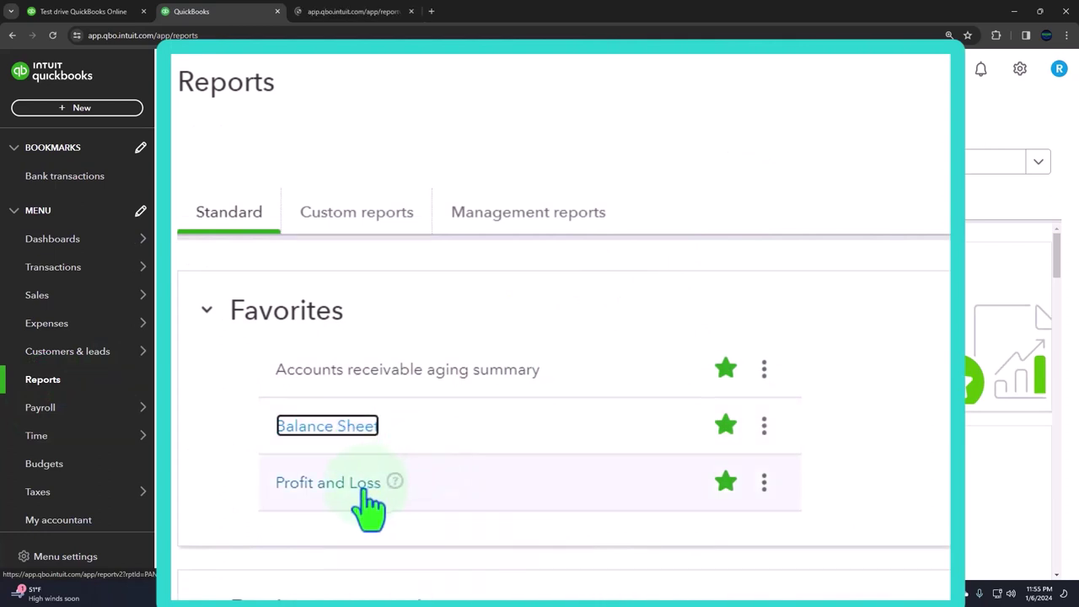
right_click(368, 489)
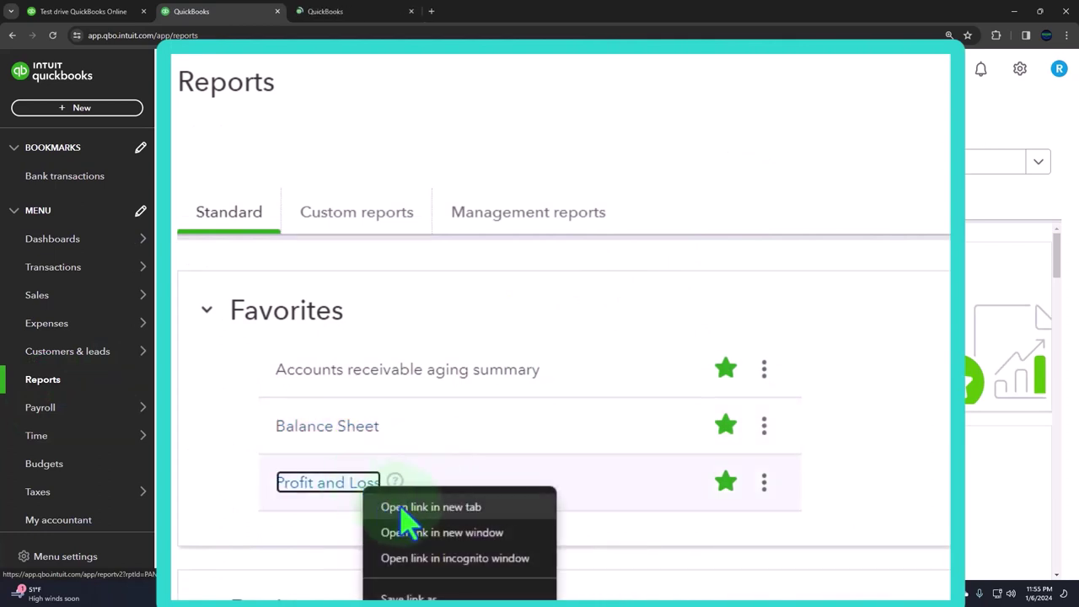
left_click(468, 517)
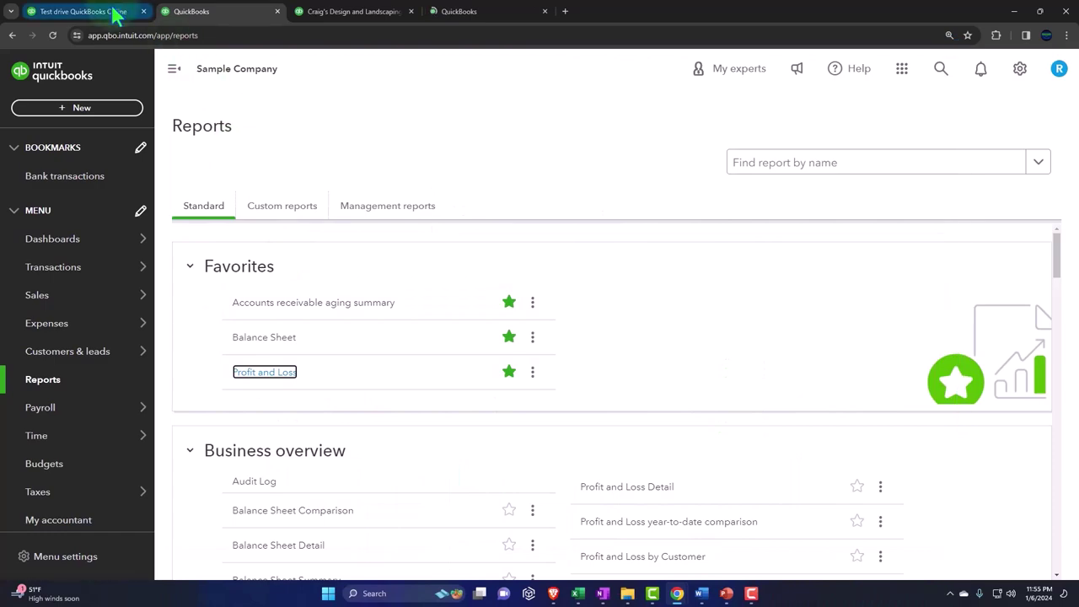
Close the article tab and rerun the Balance Sheet for 01/01/2023 to 12/31/2023.
left_click(135, 12)
left_click(143, 12)
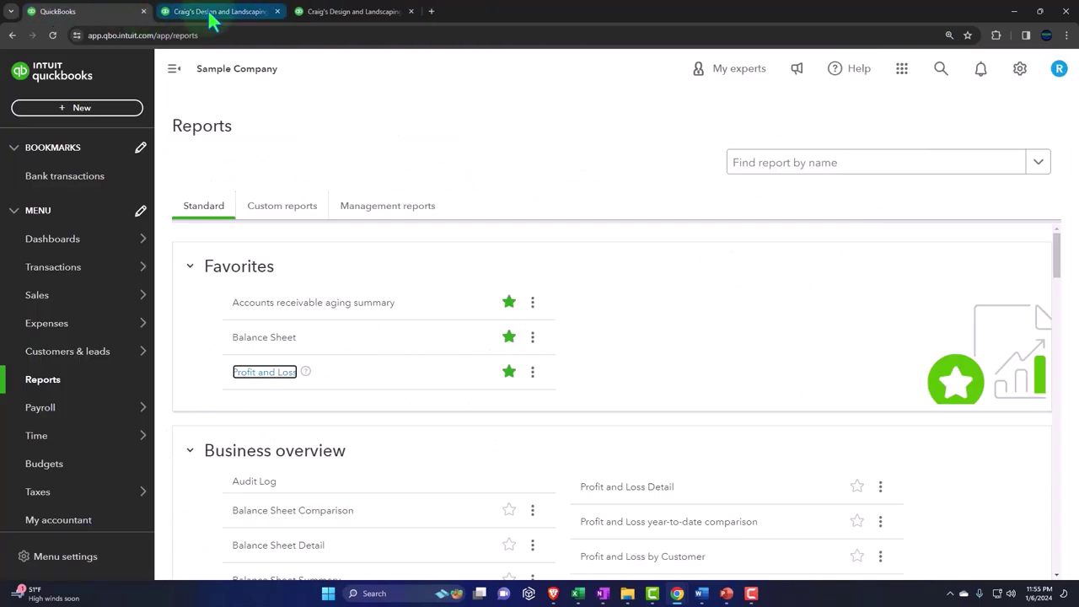
left_click(210, 15)
left_click(173, 70)
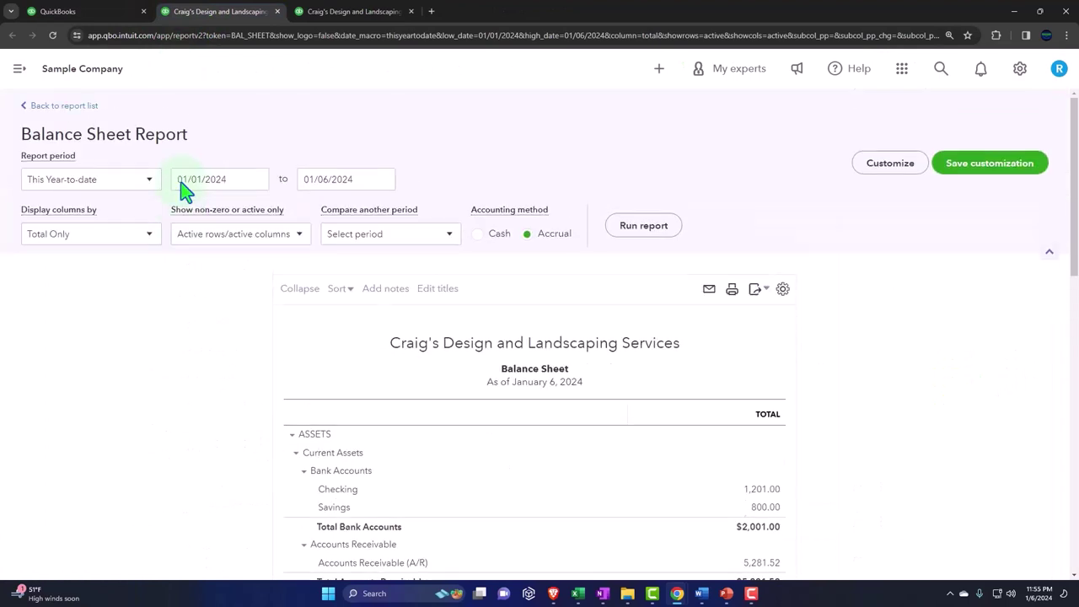
left_click(229, 179)
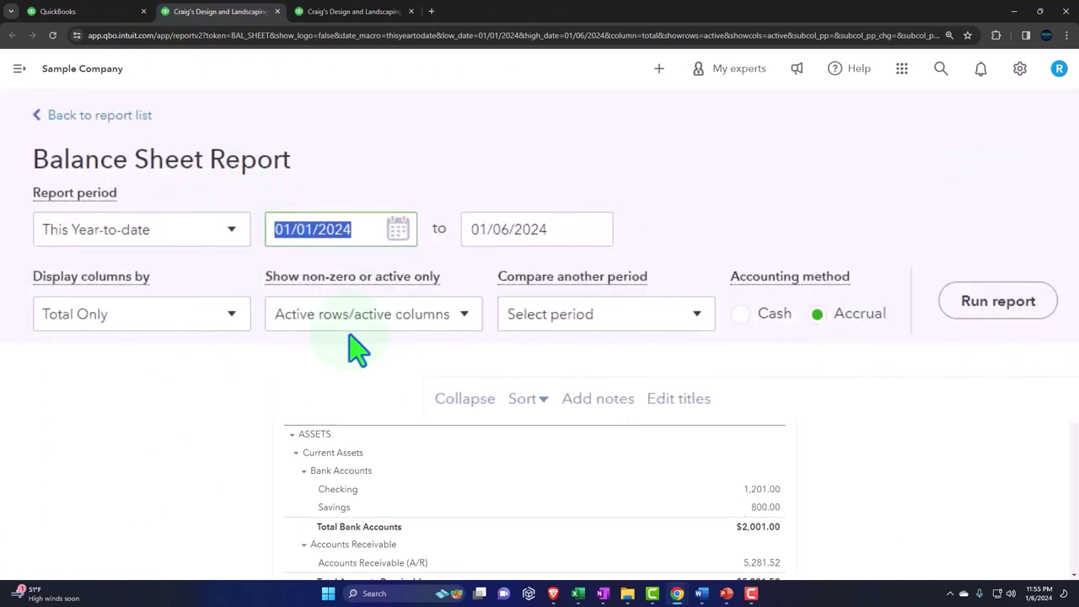
type("010123")
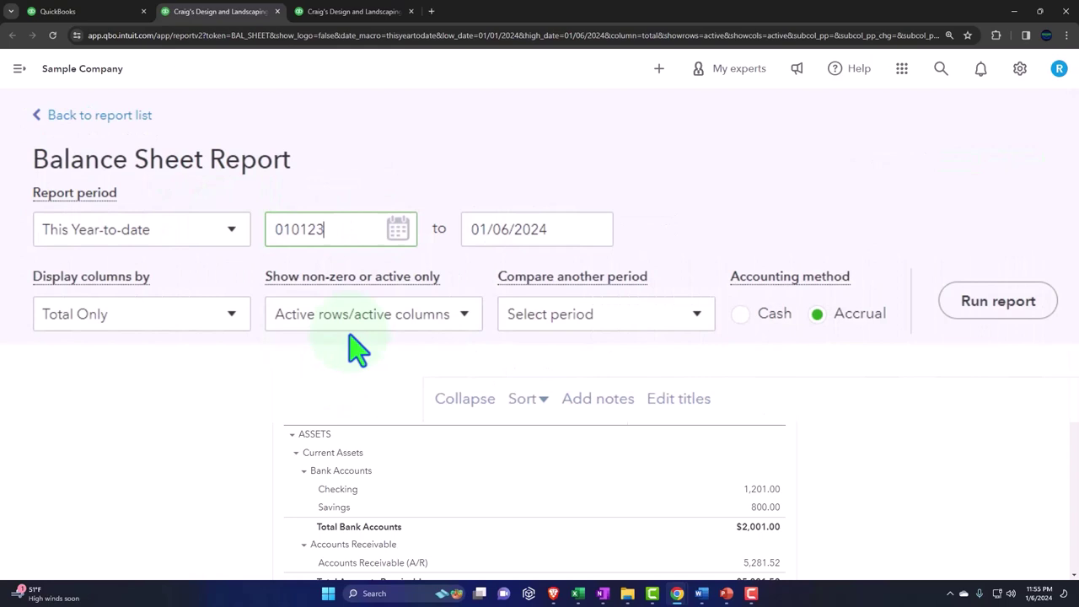
key("Tab")
type("123123")
key("Tab")
left_click(999, 301)
scroll(669, 236, "down", 2)
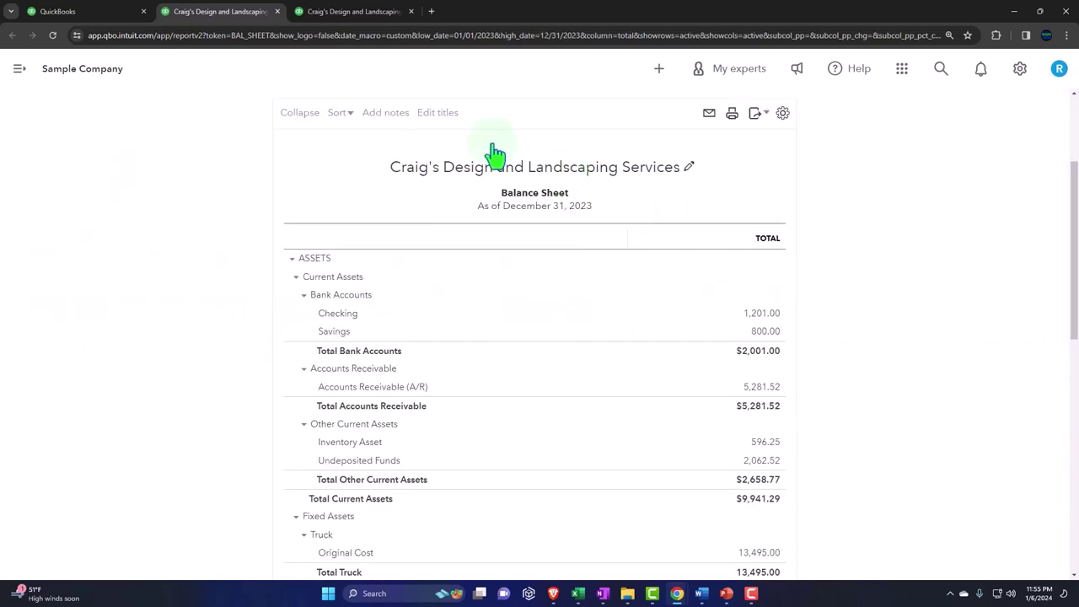
Rerun the Profit and Loss for 01/01/2023 to 12/31/2023.
left_click(358, 12)
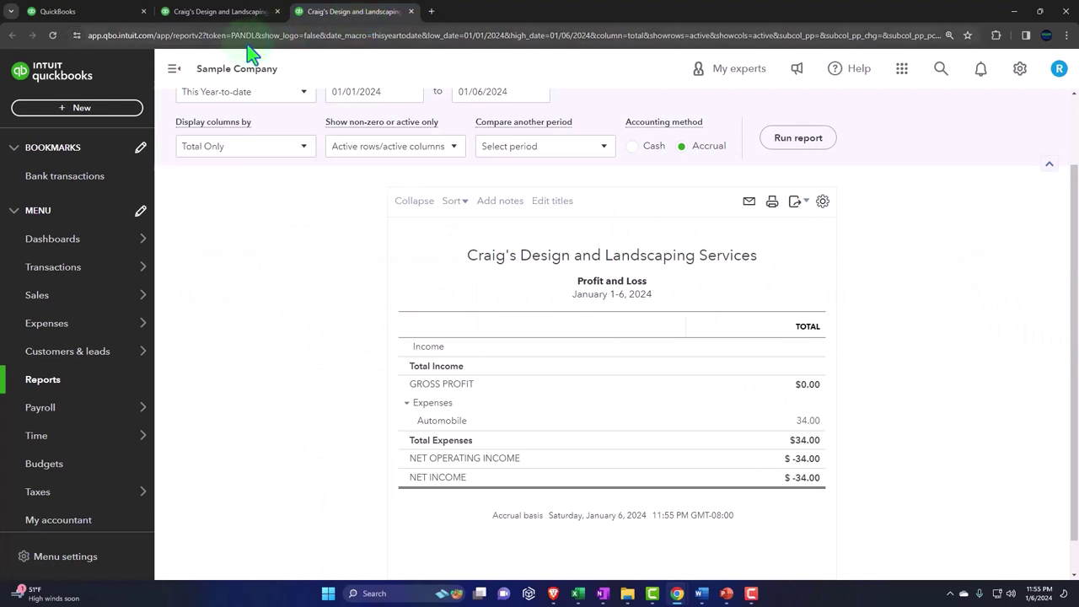
left_click(174, 74)
scroll(212, 231, "up", 1)
left_click(242, 148)
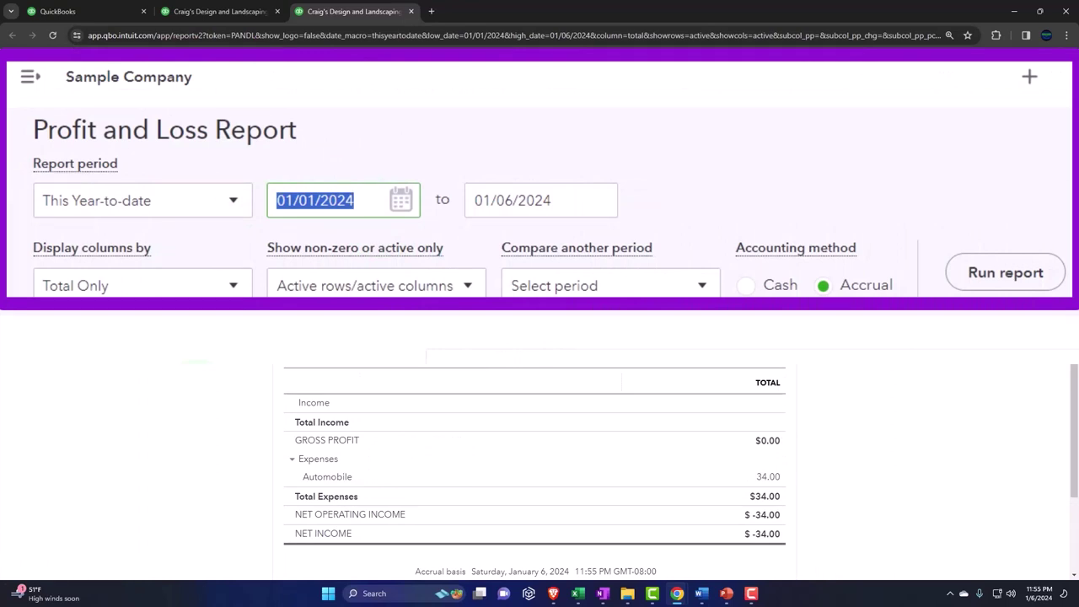
type("010123")
key("Tab")
type("123123")
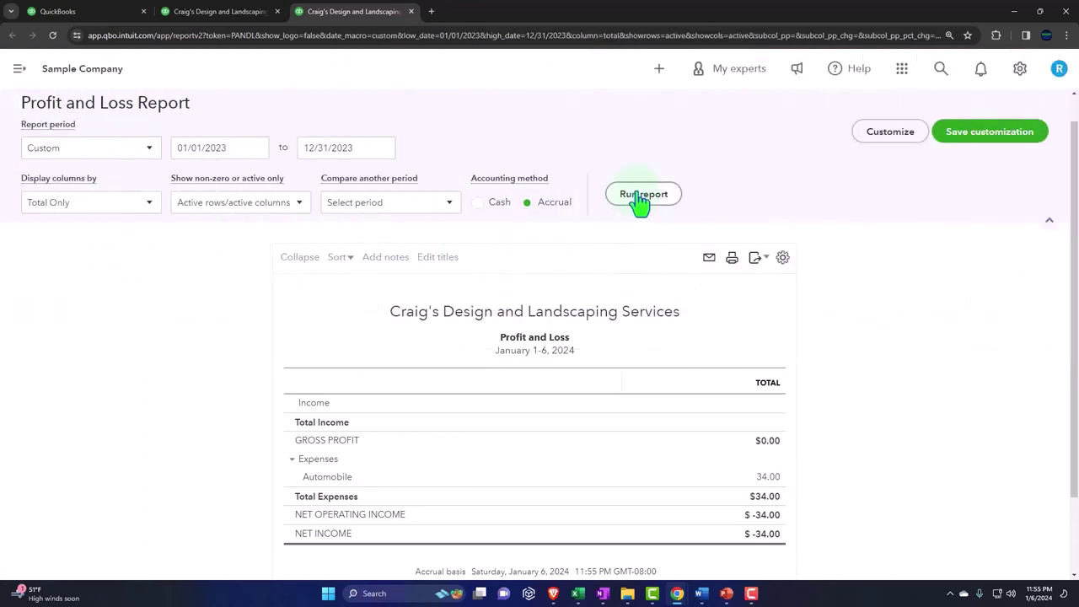
left_click(638, 200)
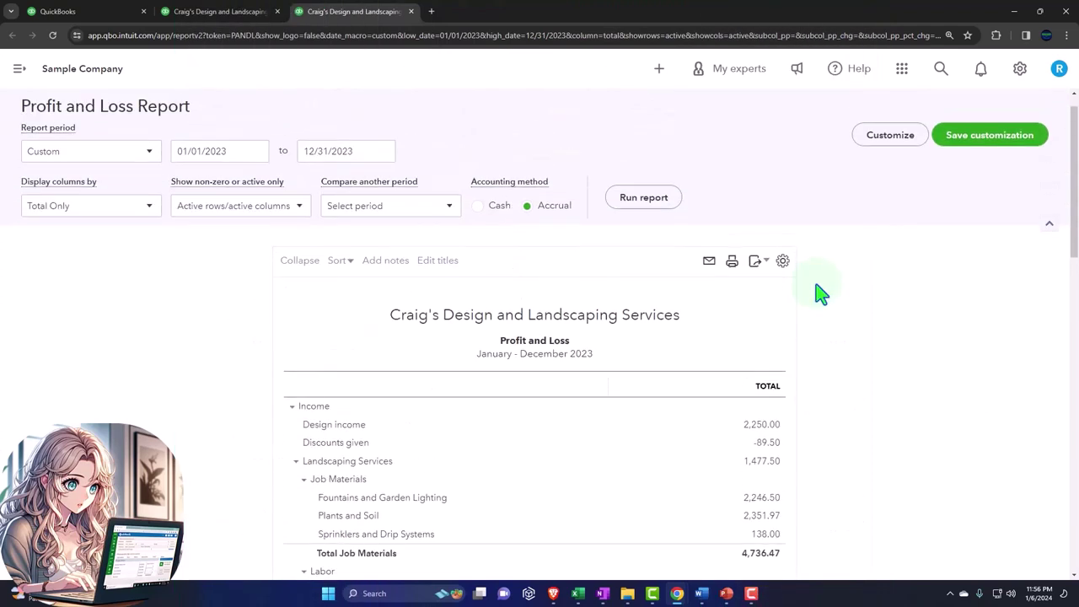
scroll(822, 293, "up", 1)
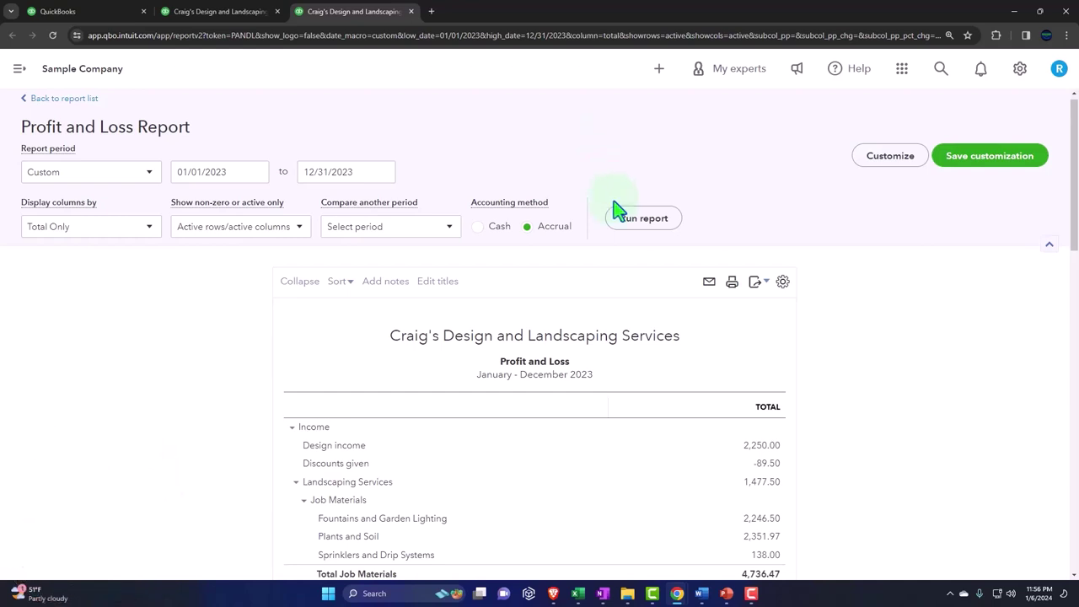
left_click(604, 361)
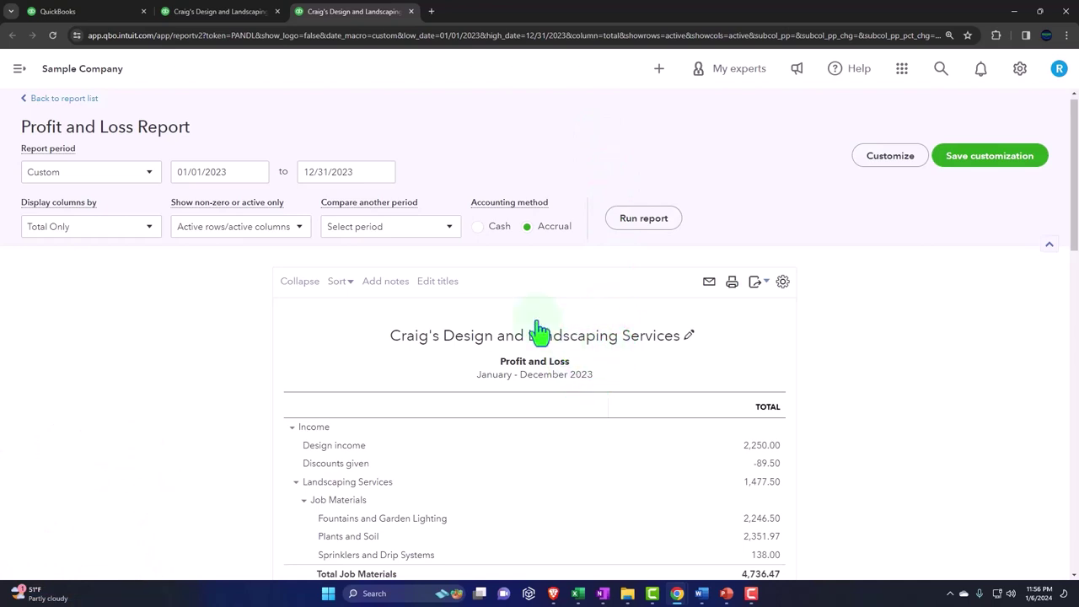
left_click(228, 12)
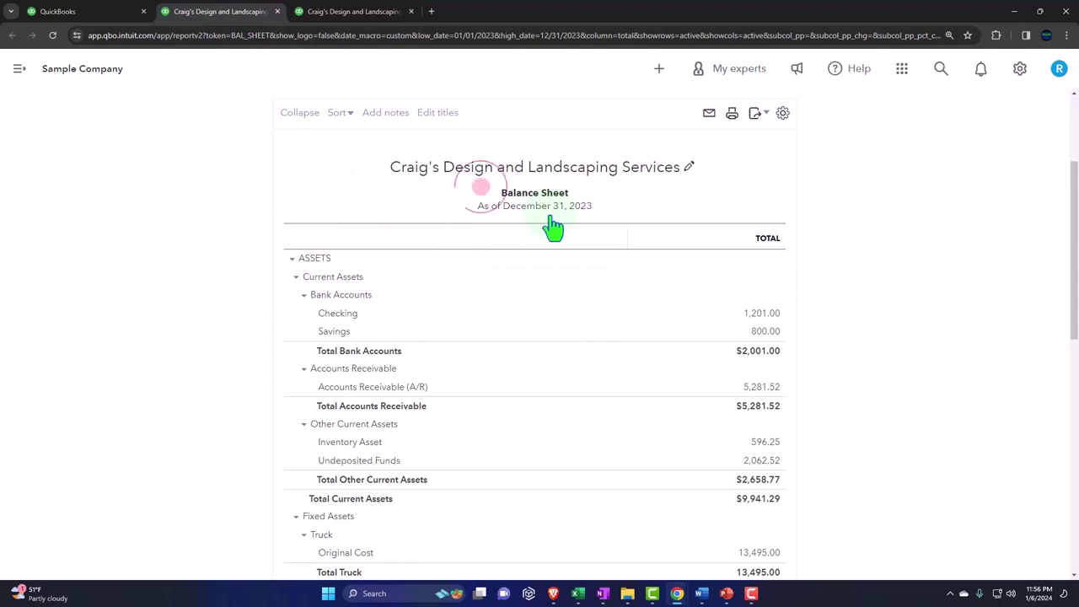
left_click(350, 14)
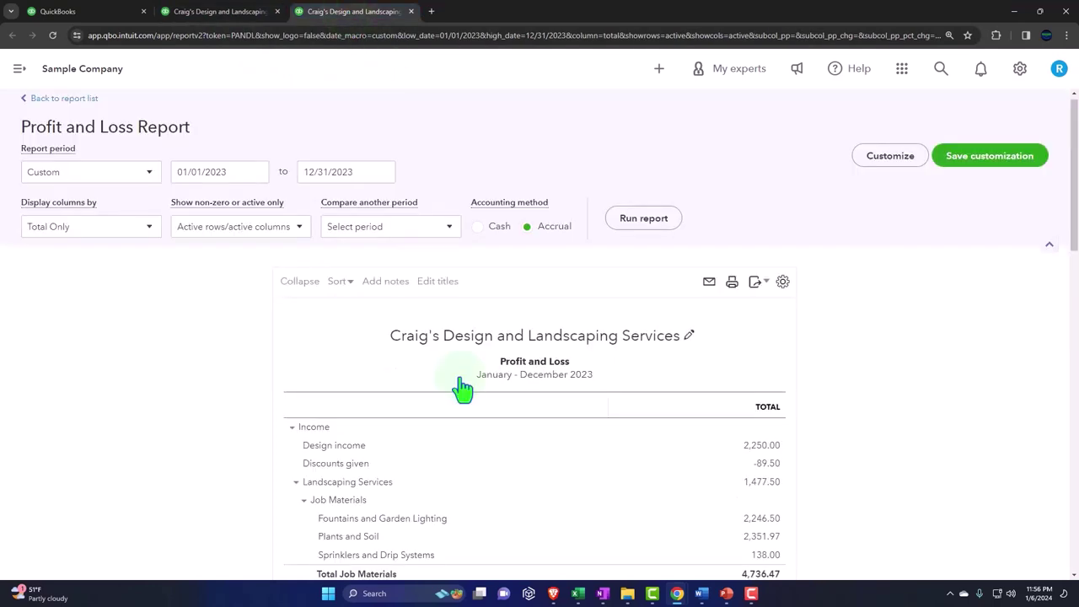
scroll(458, 388, "down", 2)
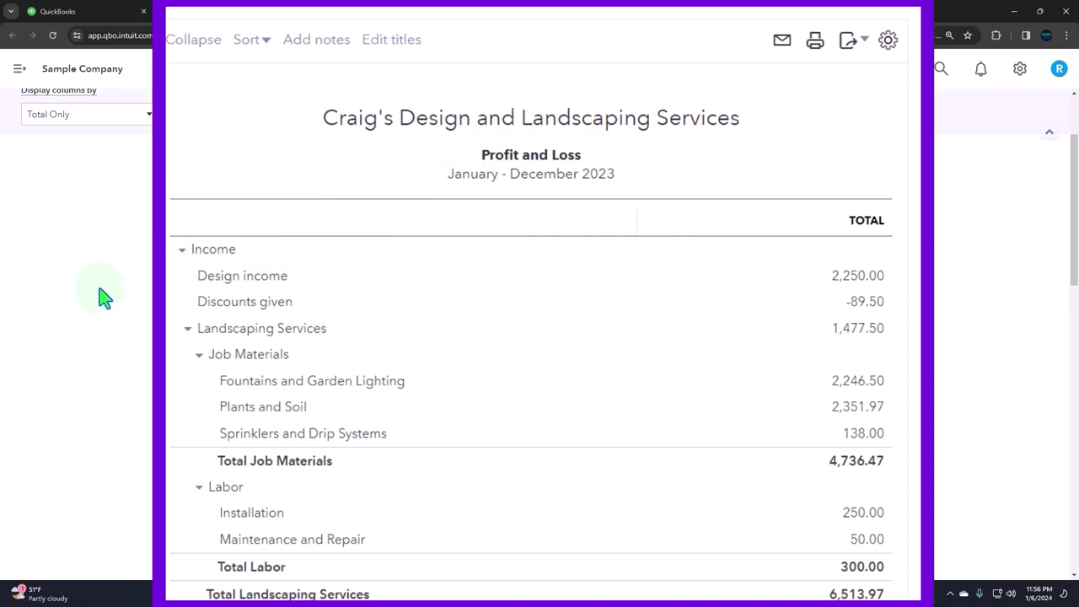
scroll(98, 295, "up", 1)
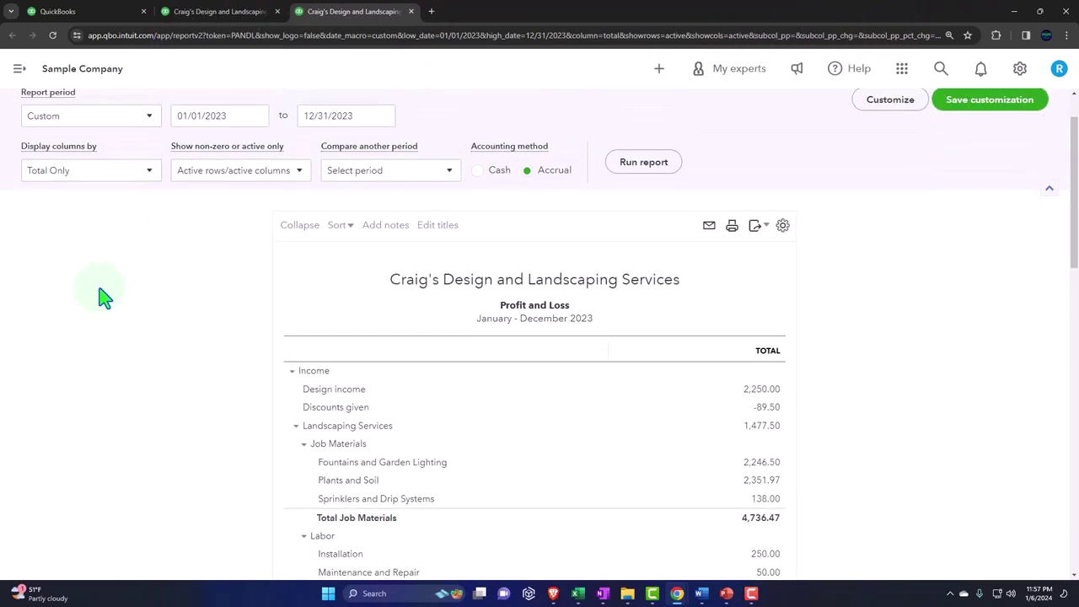
Split the 2023 Profit and Loss columns by Months and rerun it.
left_click(148, 177)
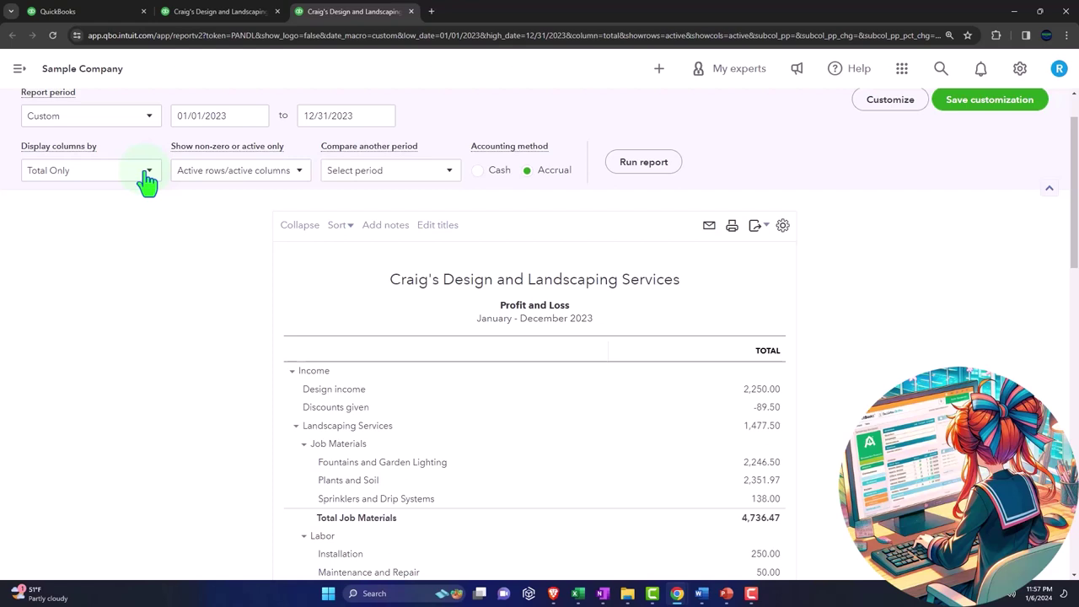
left_click(148, 177)
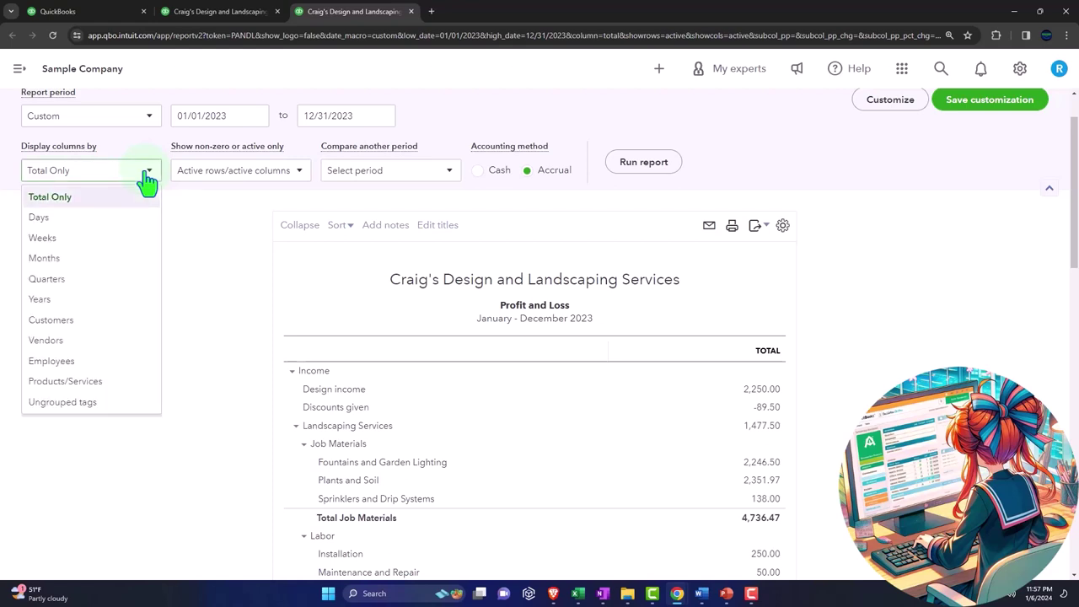
left_click(107, 261)
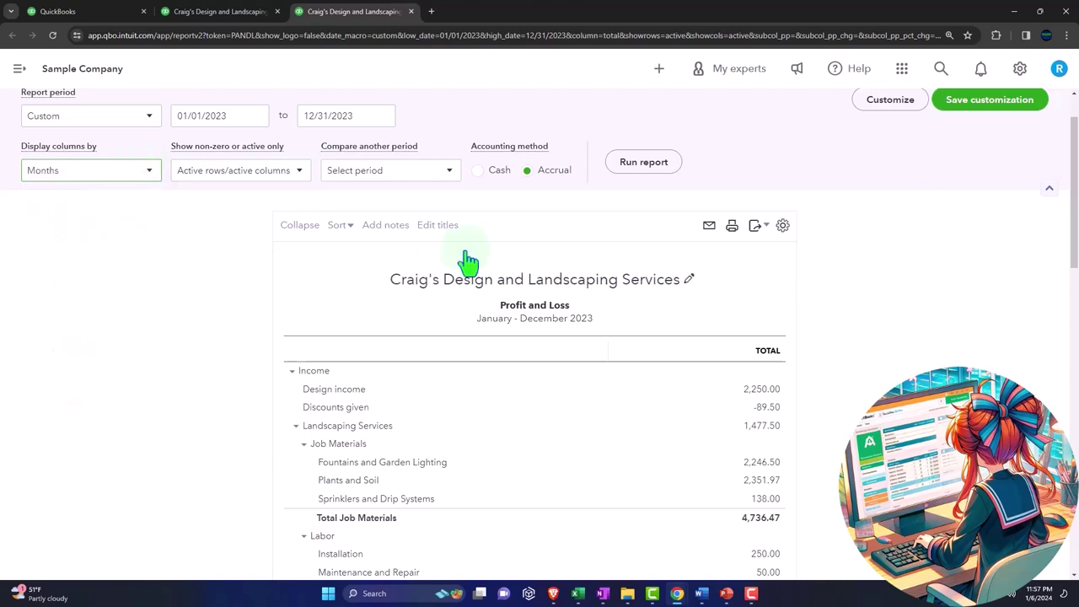
left_click(639, 165)
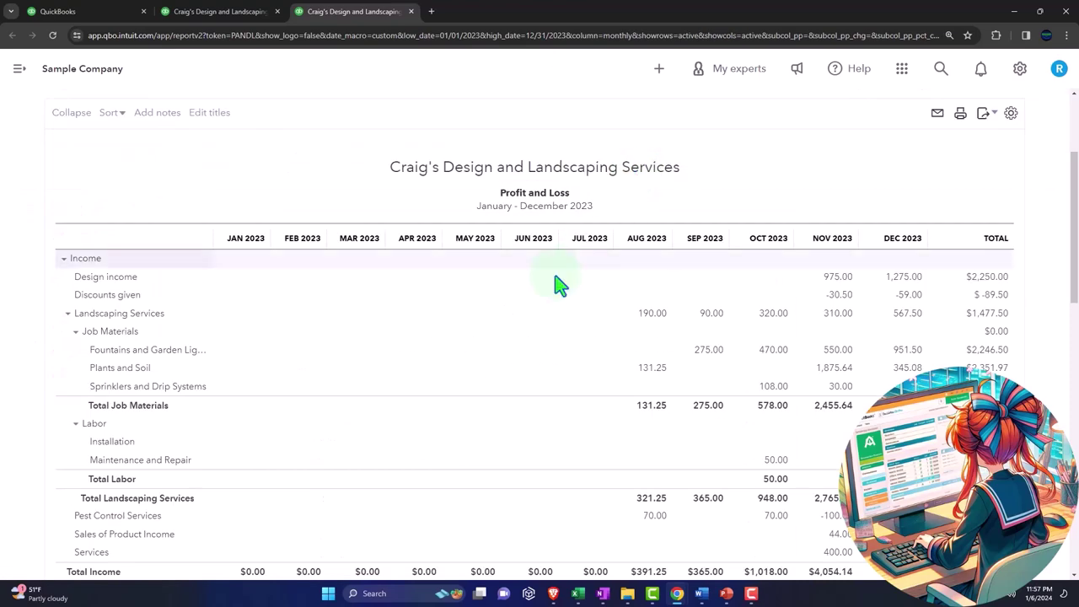
scroll(544, 480, "down", 1)
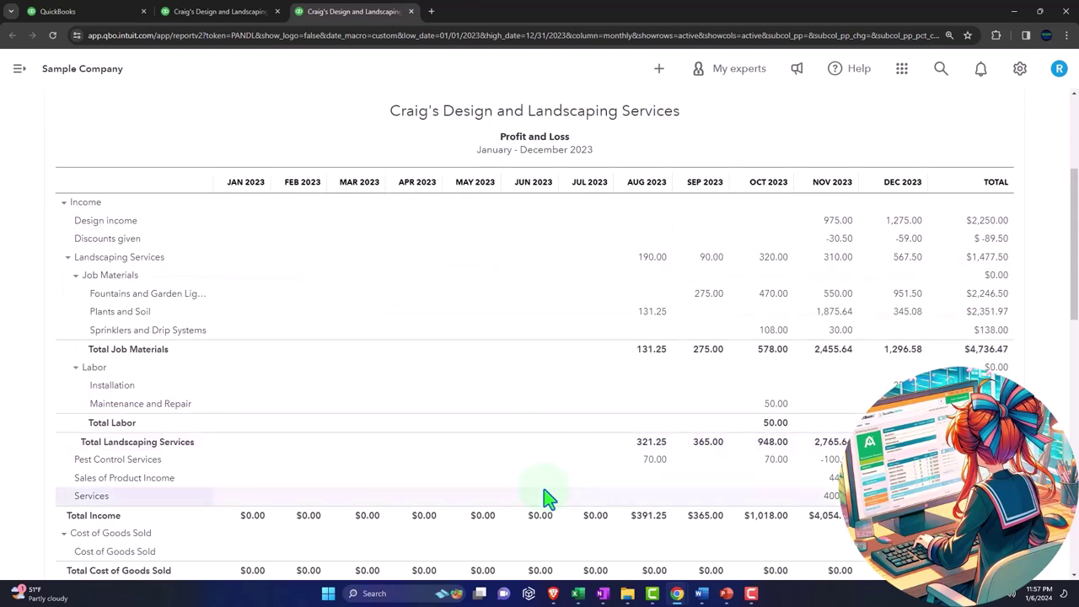
left_click(1008, 184)
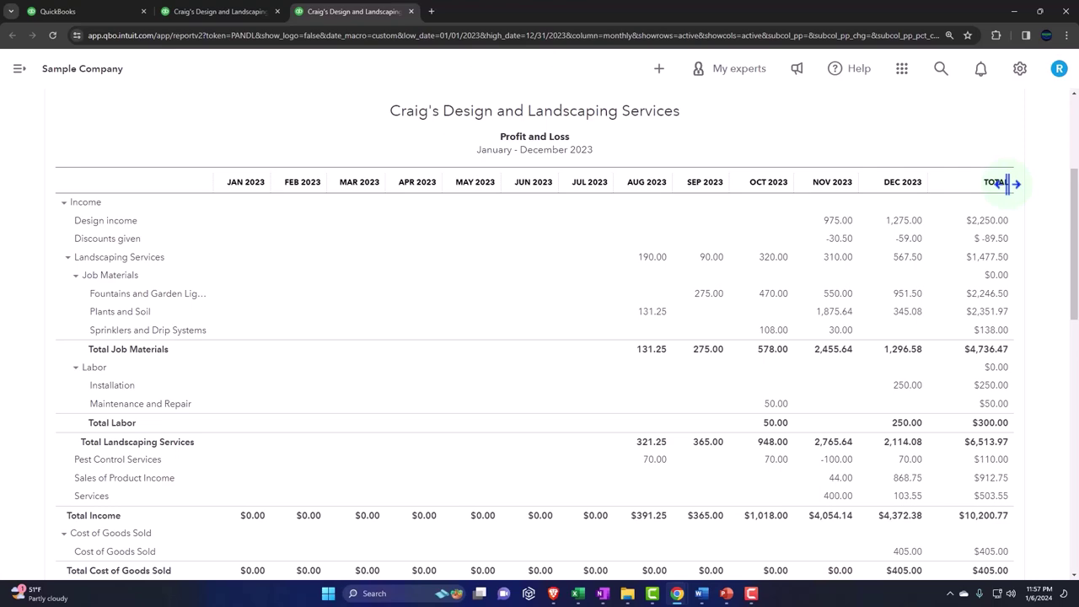
Rerun the Balance Sheet with columns by Months, then return to the Profit and Loss tab.
left_click(223, 12)
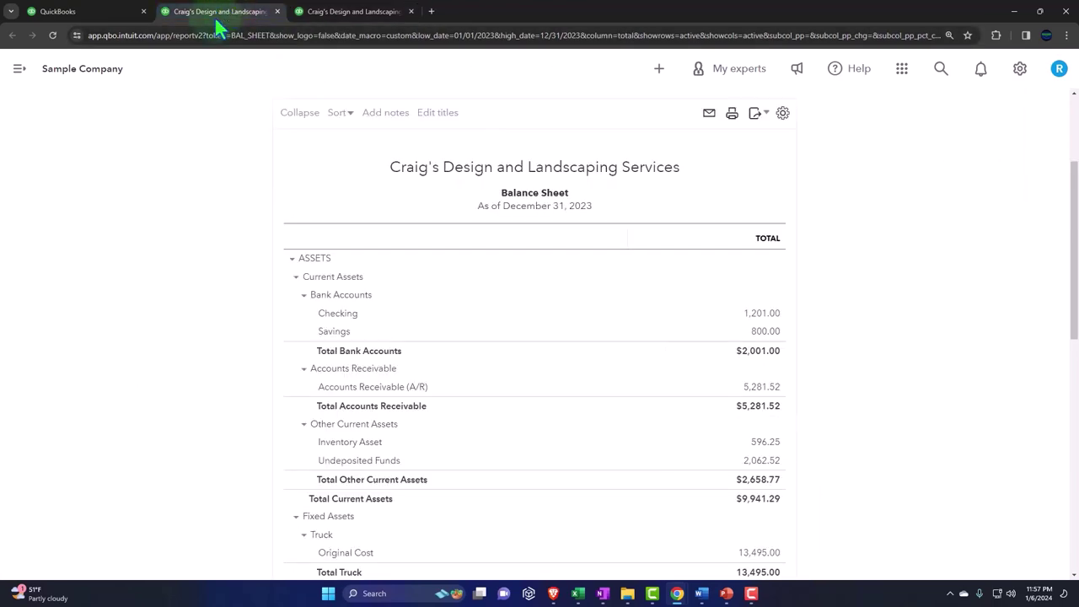
scroll(181, 186, "up", 2)
left_click(149, 235)
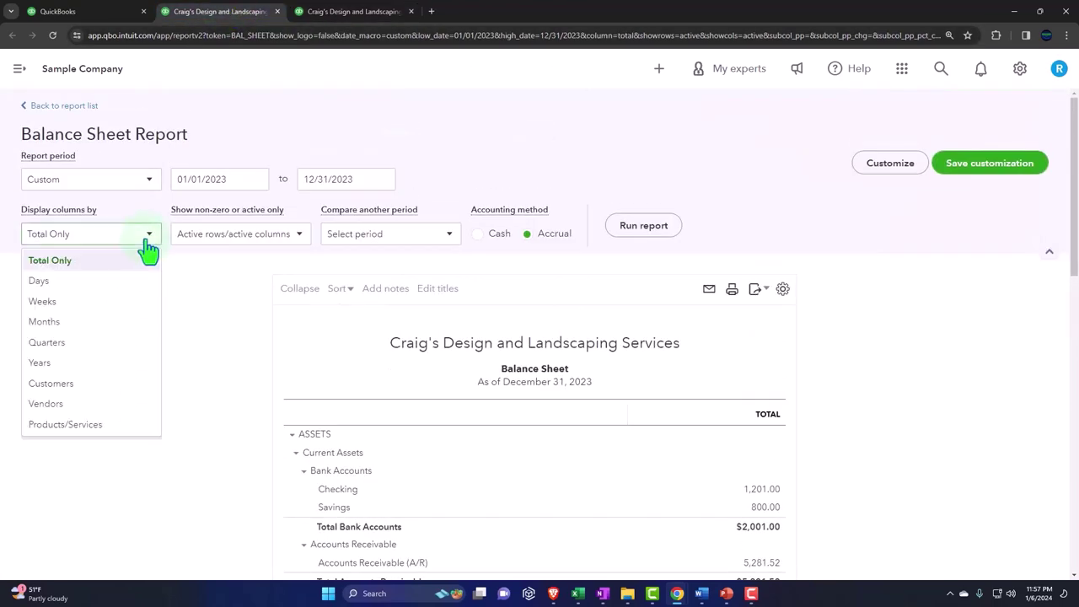
left_click(105, 323)
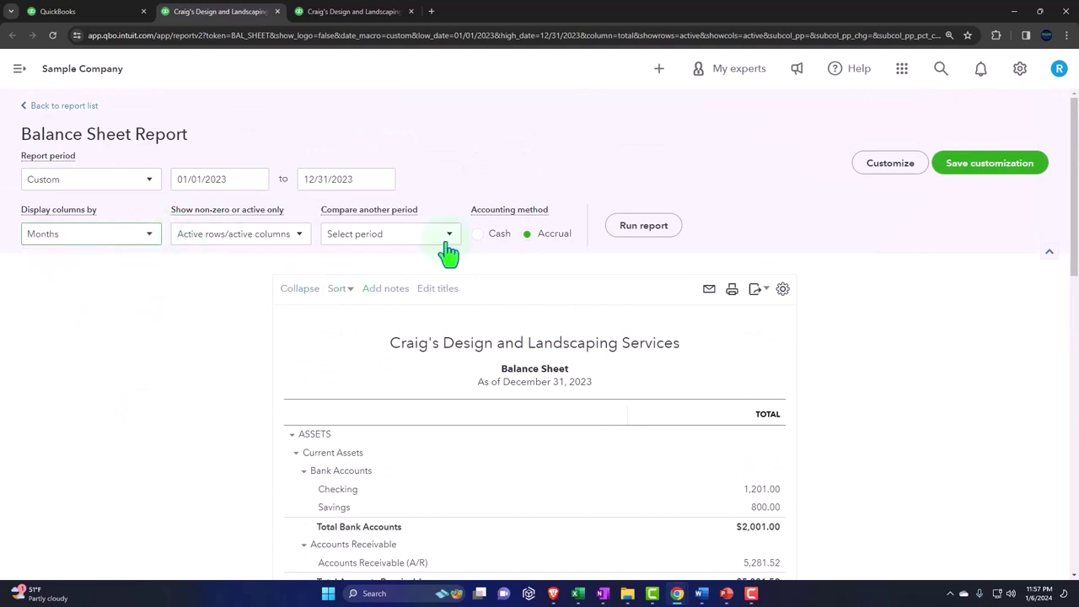
left_click(634, 234)
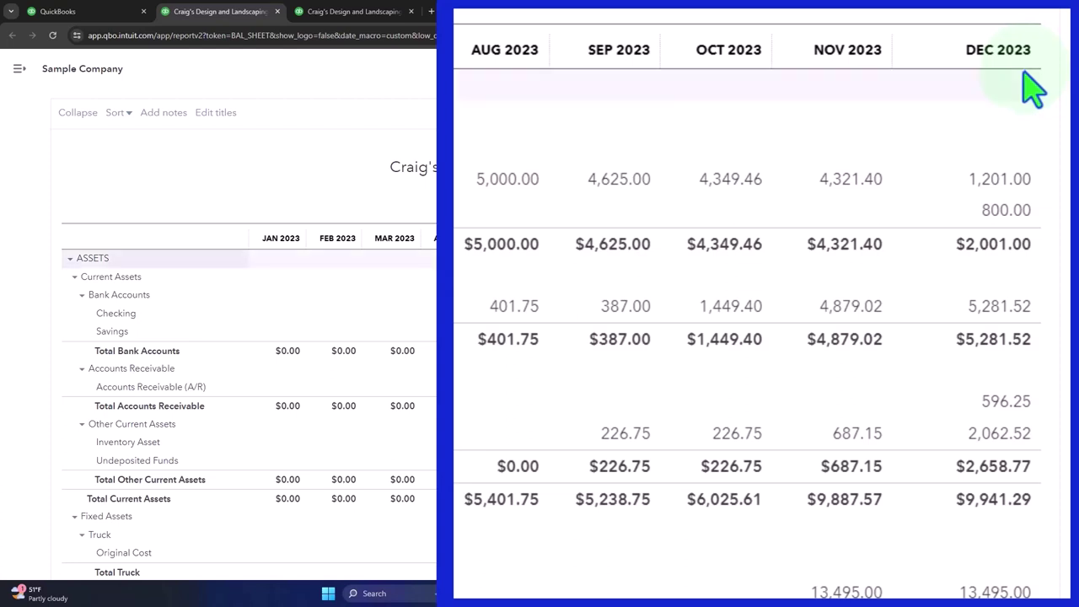
left_click(373, 14)
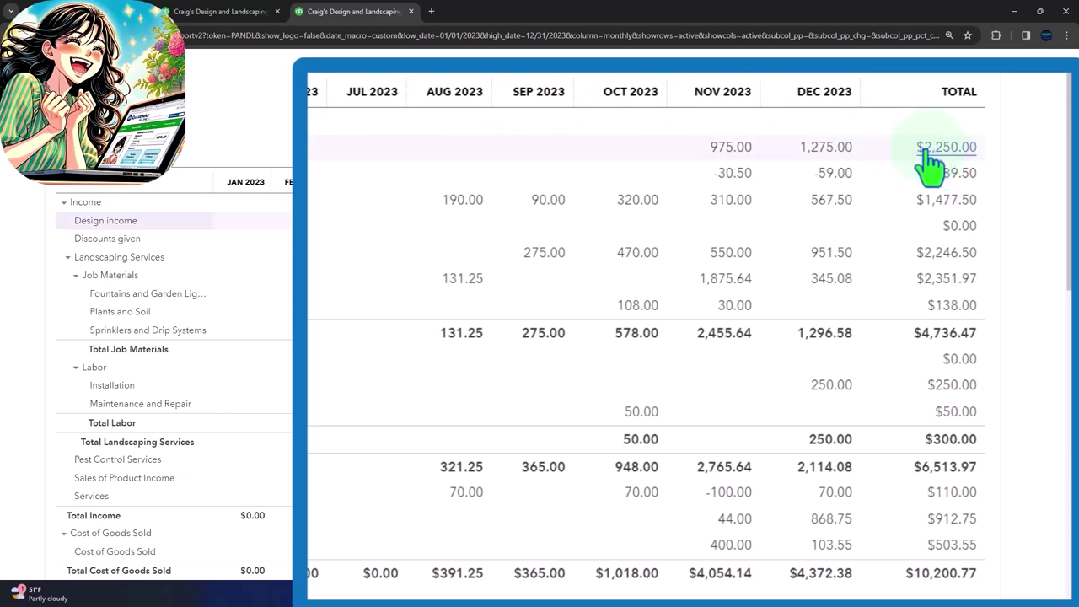
Rerun the 2023 Profit and Loss with columns displayed by Quarters.
scroll(385, 414, "up", 3)
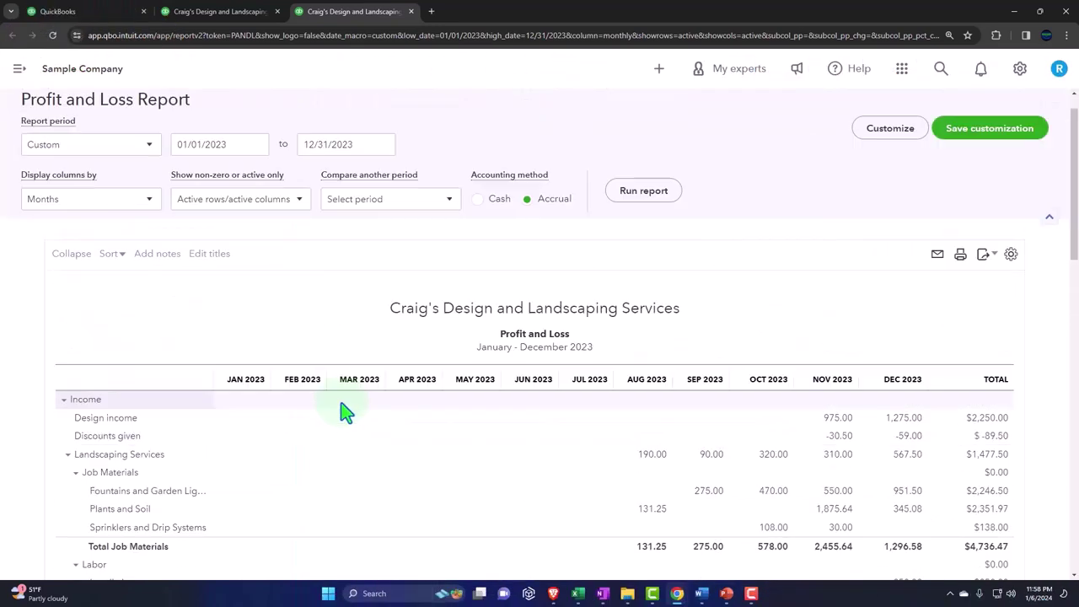
left_click(149, 228)
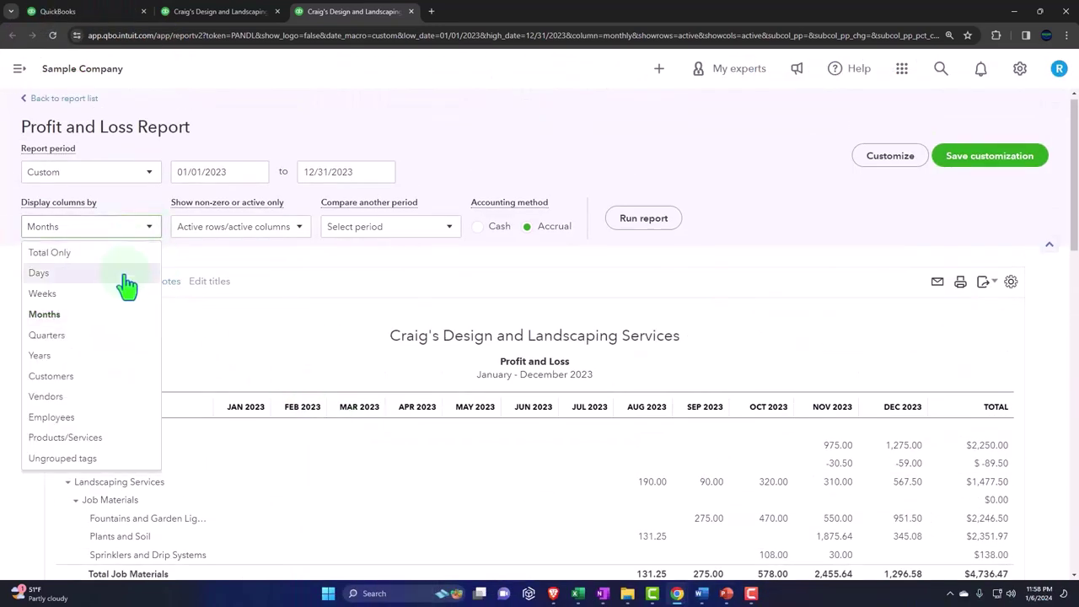
left_click(119, 337)
left_click(638, 220)
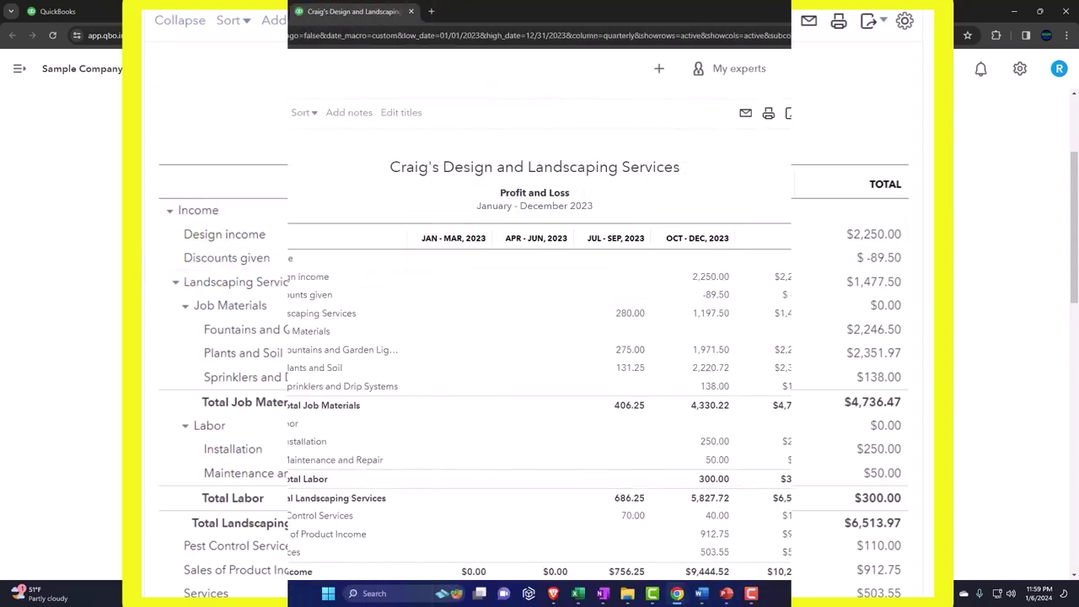
scroll(139, 329, "up", 2)
Rerun the Profit and Loss with columns displayed by Years.
left_click(149, 245)
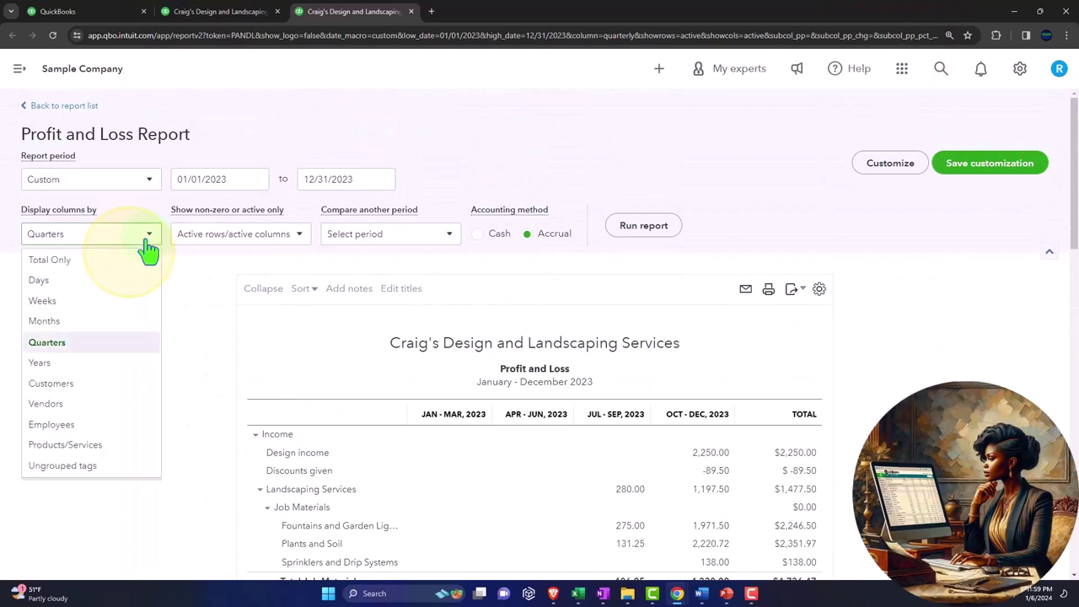
left_click(78, 366)
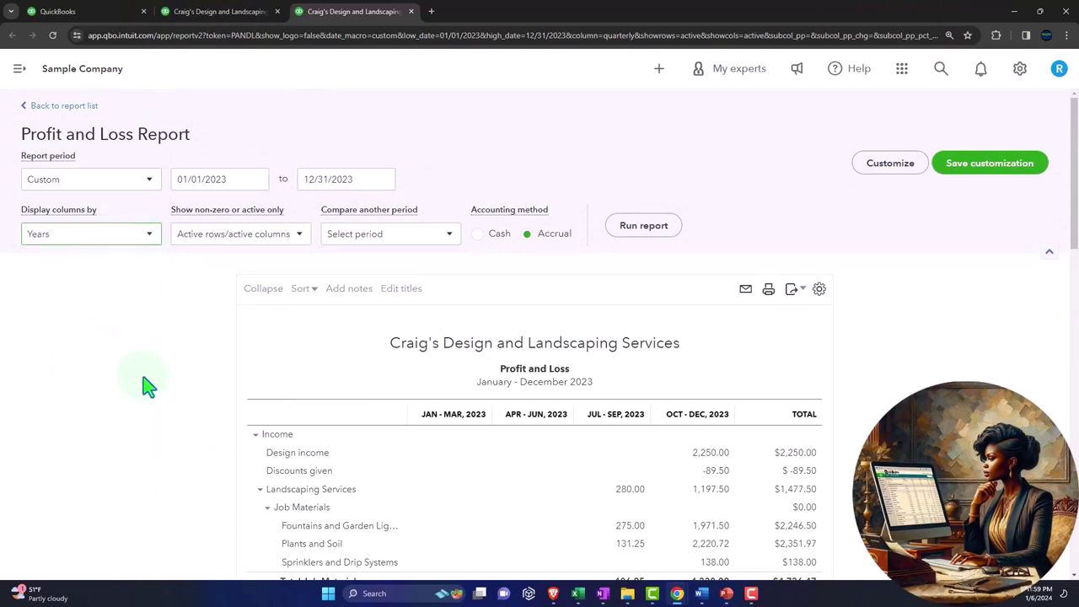
left_click(633, 237)
scroll(634, 253, "down", 2)
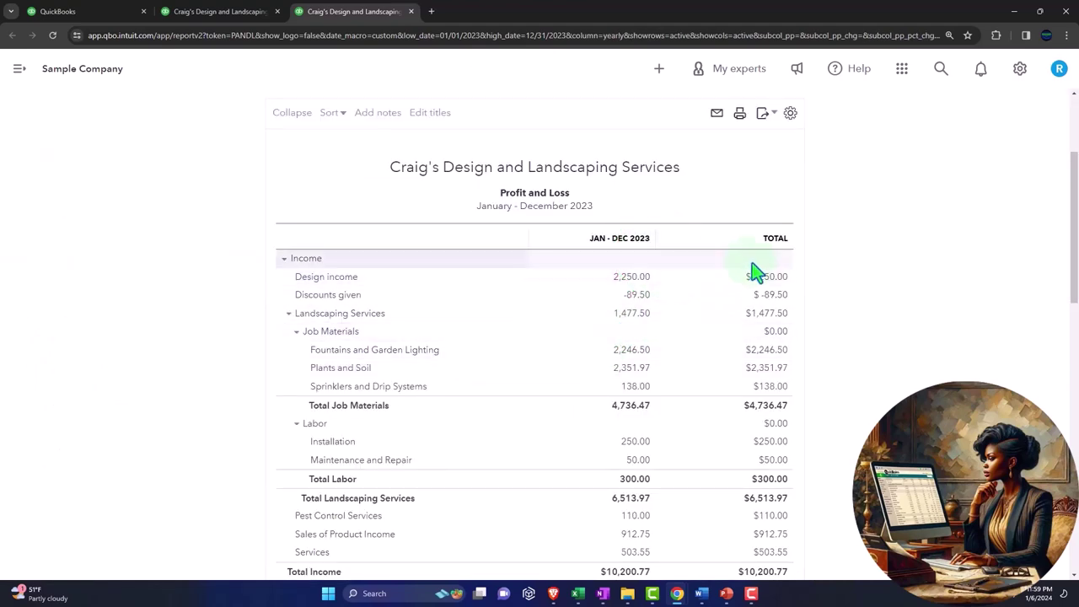
scroll(530, 338, "up", 2)
Change the report start date to 01/01/2022 and rerun it.
left_click(238, 178)
left_click(238, 179)
key("BackSpace")
type("2022")
left_click(664, 237)
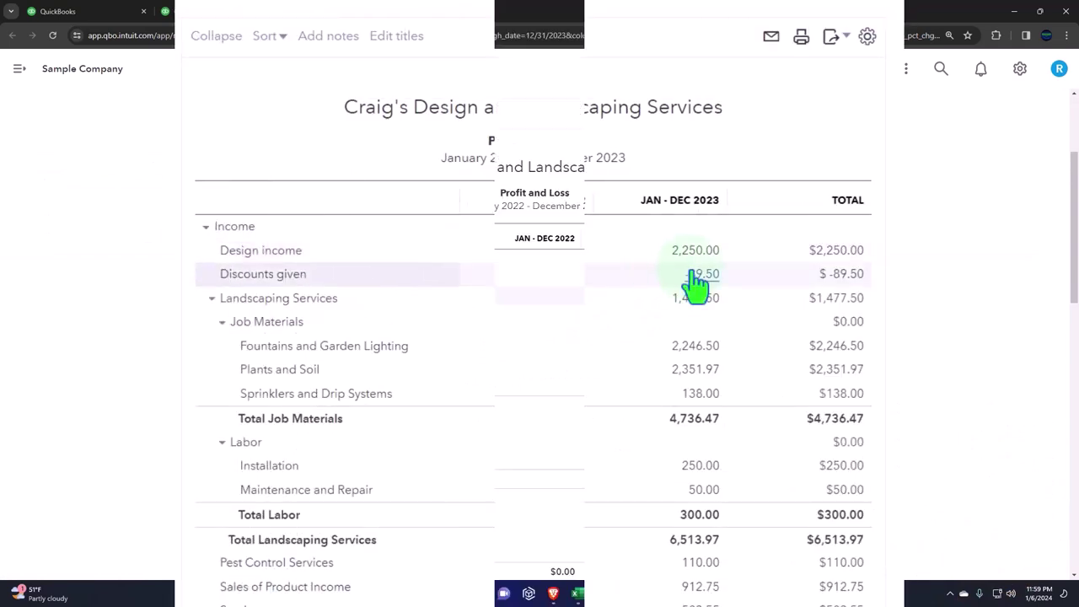
Restore the start date to 01/01/2023 and rerun the report.
scroll(180, 329, "up", 2)
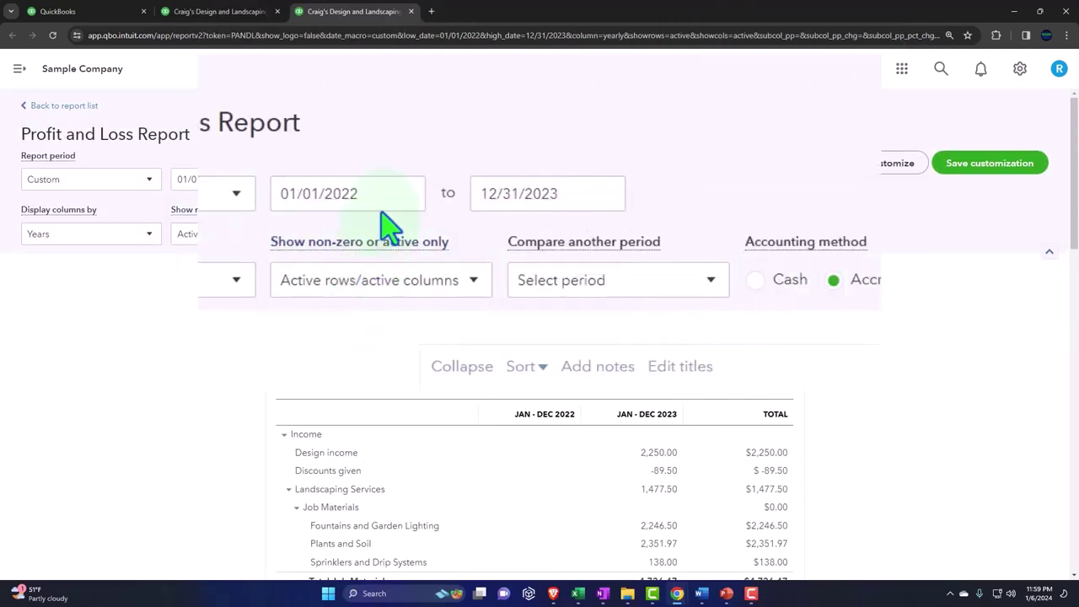
left_click(379, 205)
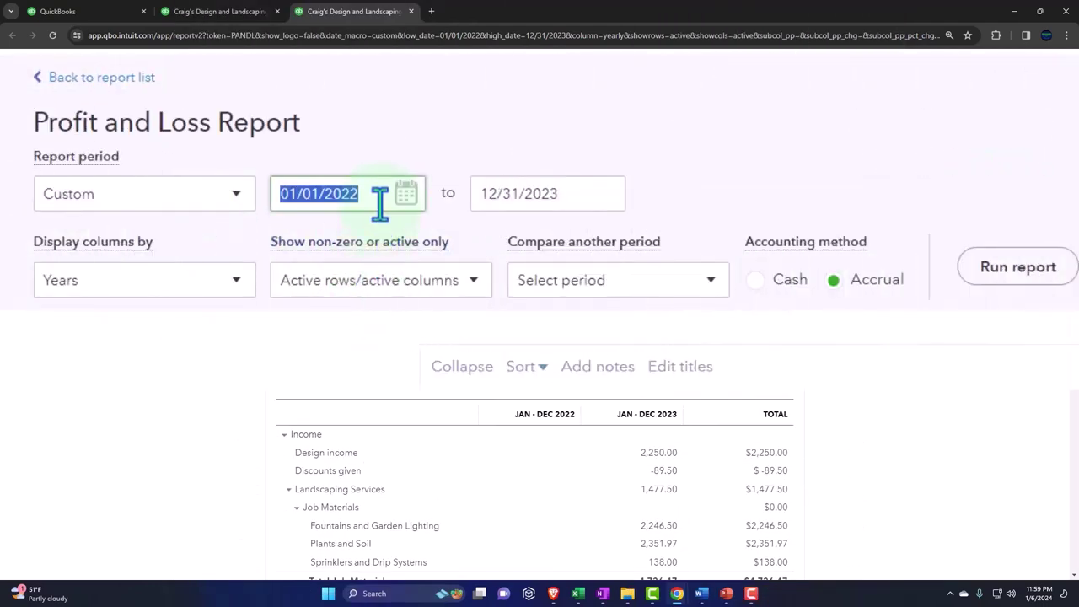
left_click(379, 203)
key("BackSpace")
type("3")
left_click(1018, 268)
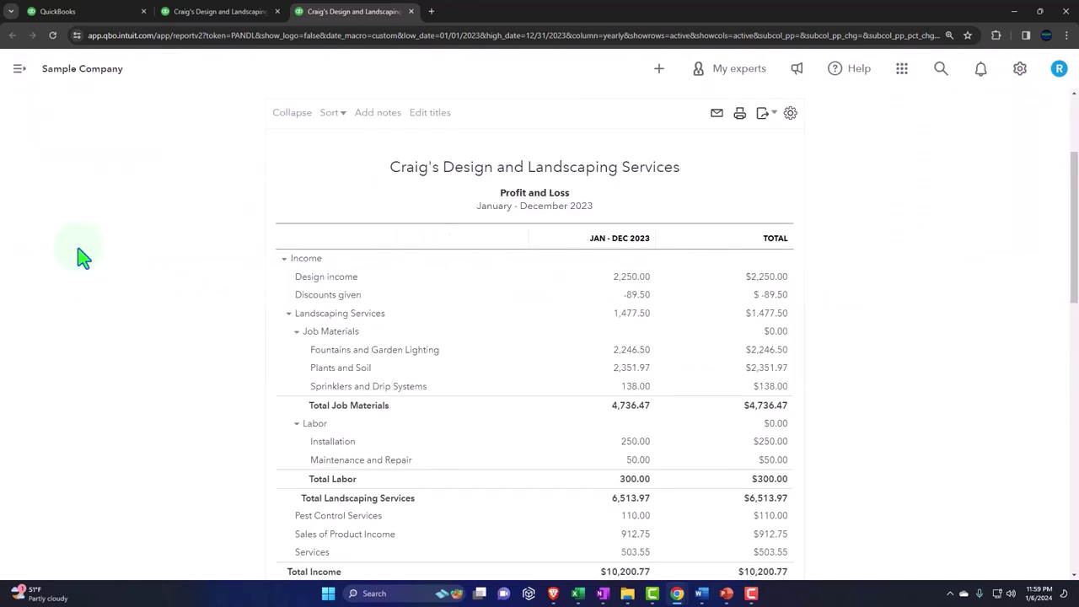
Rerun the 2023 Profit and Loss with columns displayed by Customers.
left_click(136, 244)
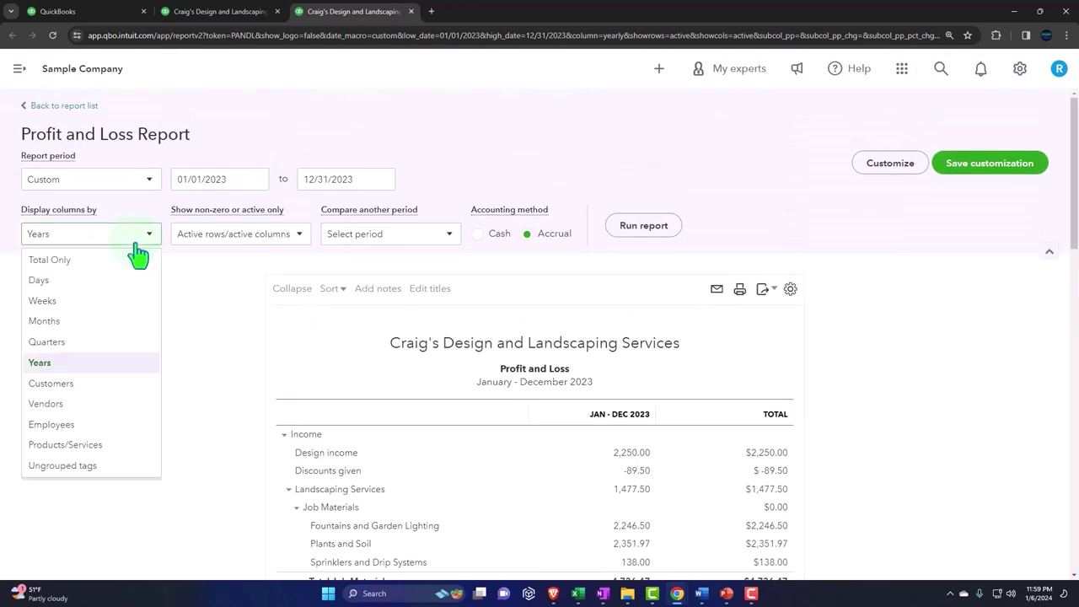
left_click(110, 395)
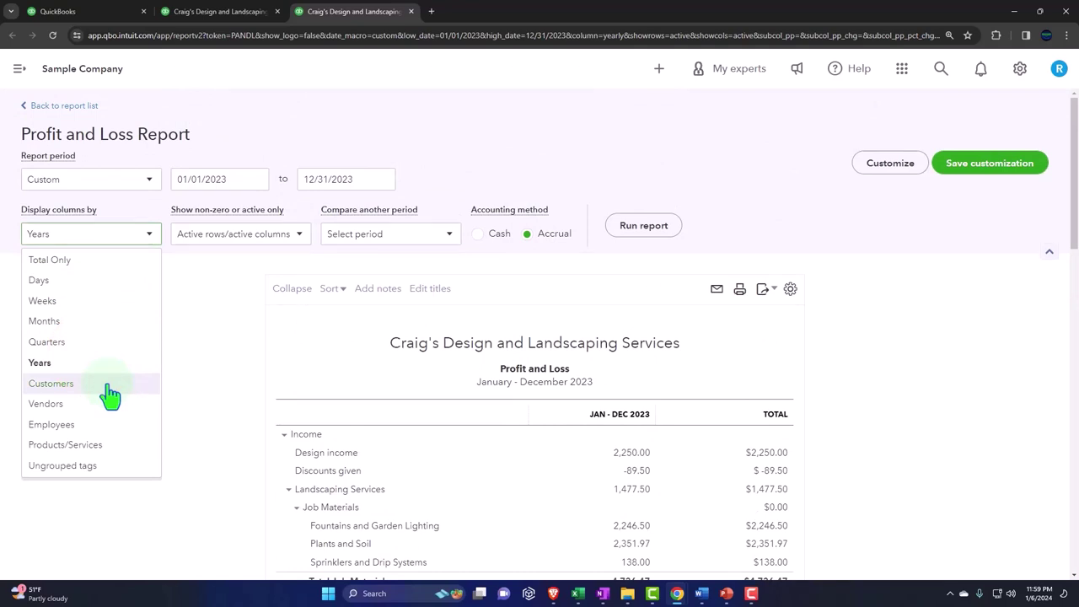
left_click(110, 395)
left_click(111, 394)
left_click(644, 228)
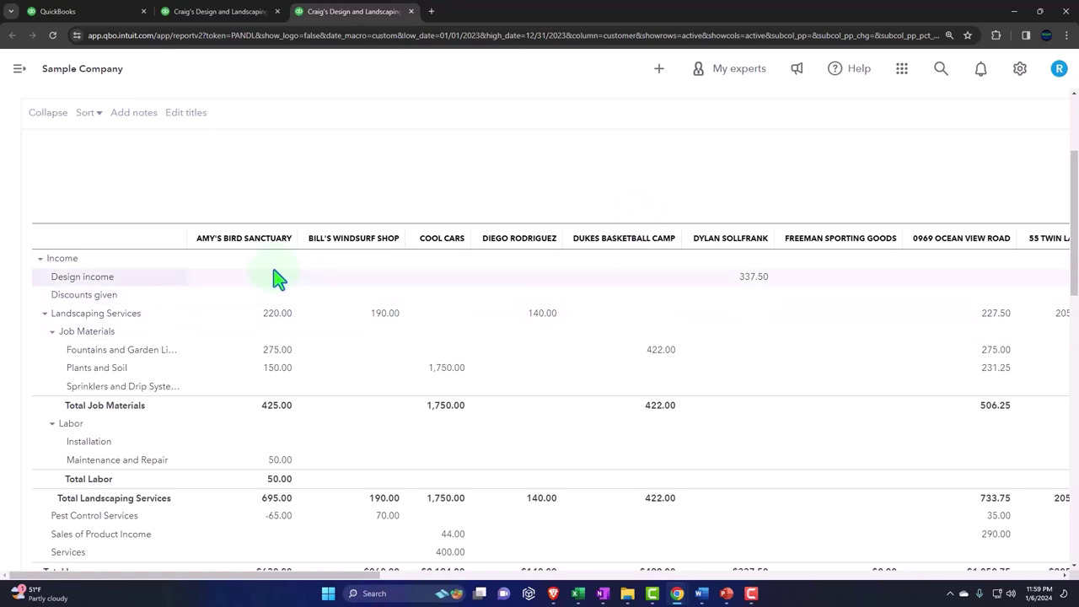
Scroll through the customer columns and leave full-screen view.
left_click(290, 250)
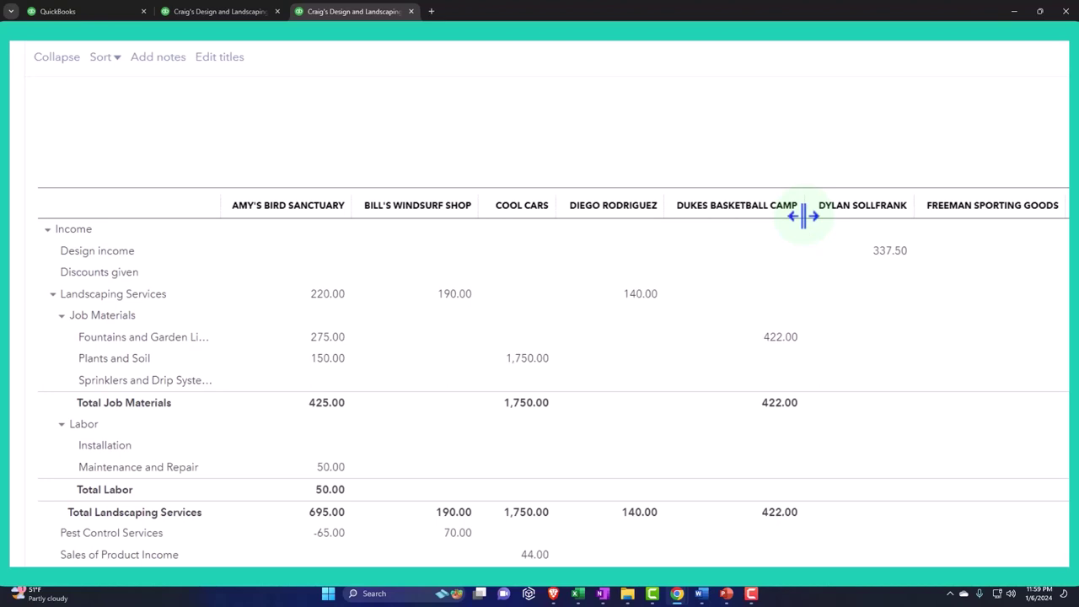
scroll(783, 294, "down", 5)
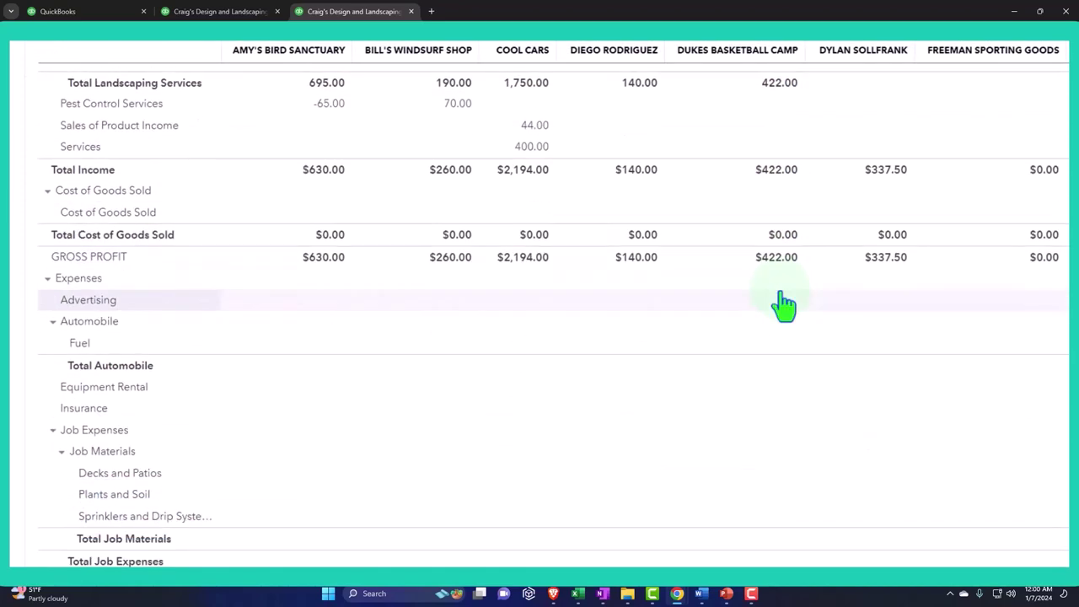
scroll(784, 301, "up", 4)
key("F11")
scroll(662, 317, "up", 3)
scroll(662, 319, "up", 2)
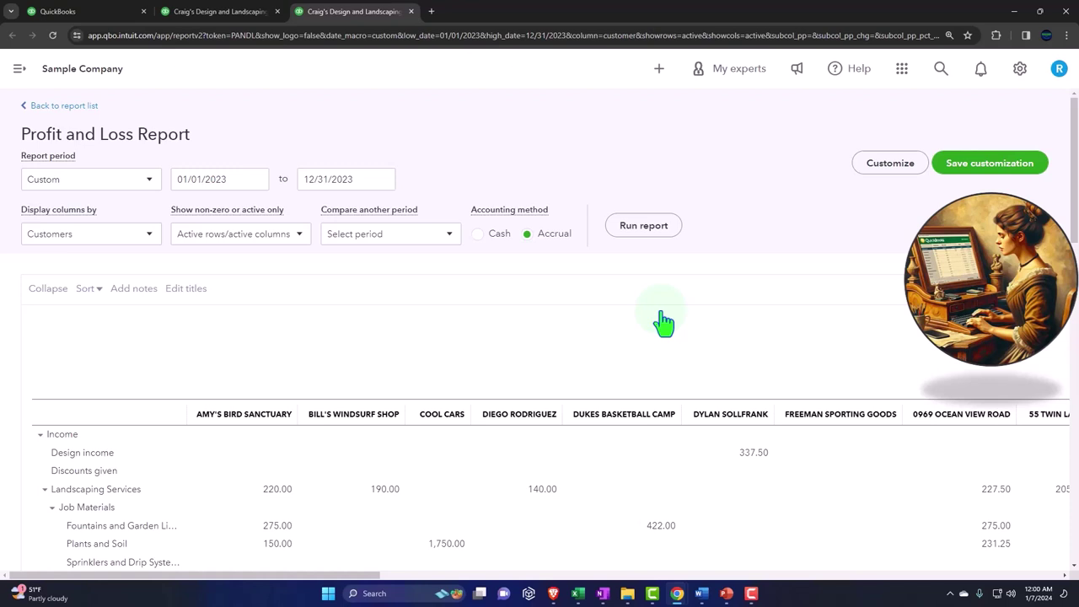
Rerun the report with columns by Vendors and scroll to each vendor's Net Income row.
left_click(151, 245)
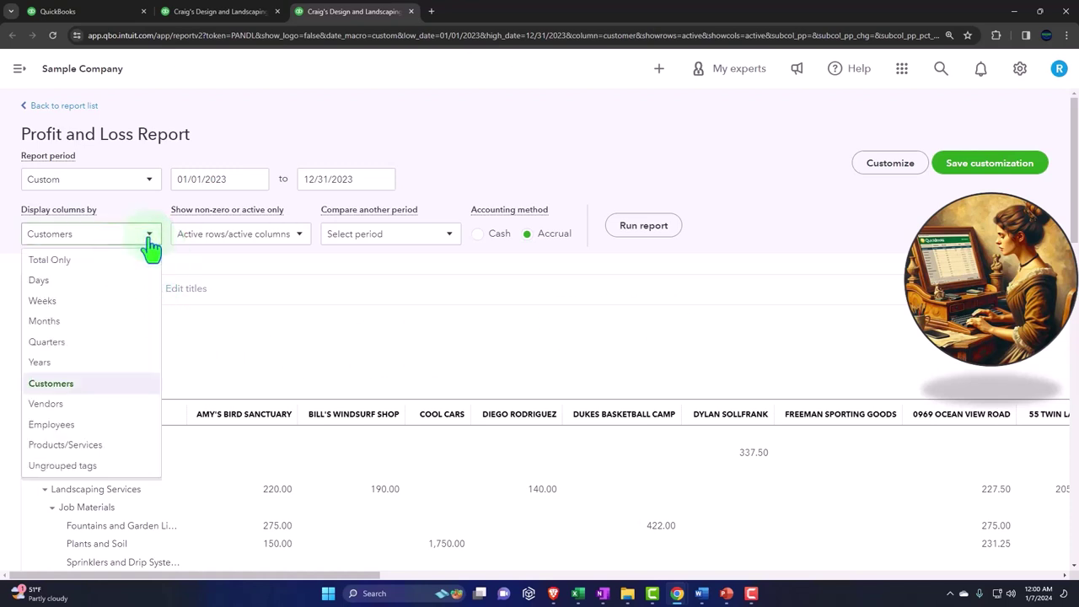
left_click(94, 407)
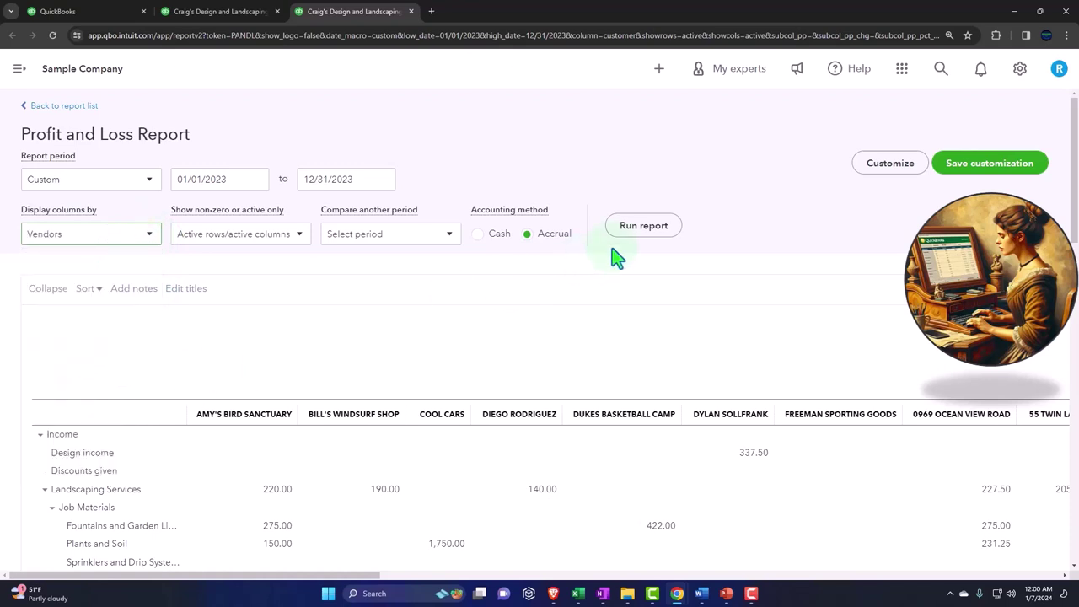
left_click(639, 236)
scroll(631, 313, "down", 2)
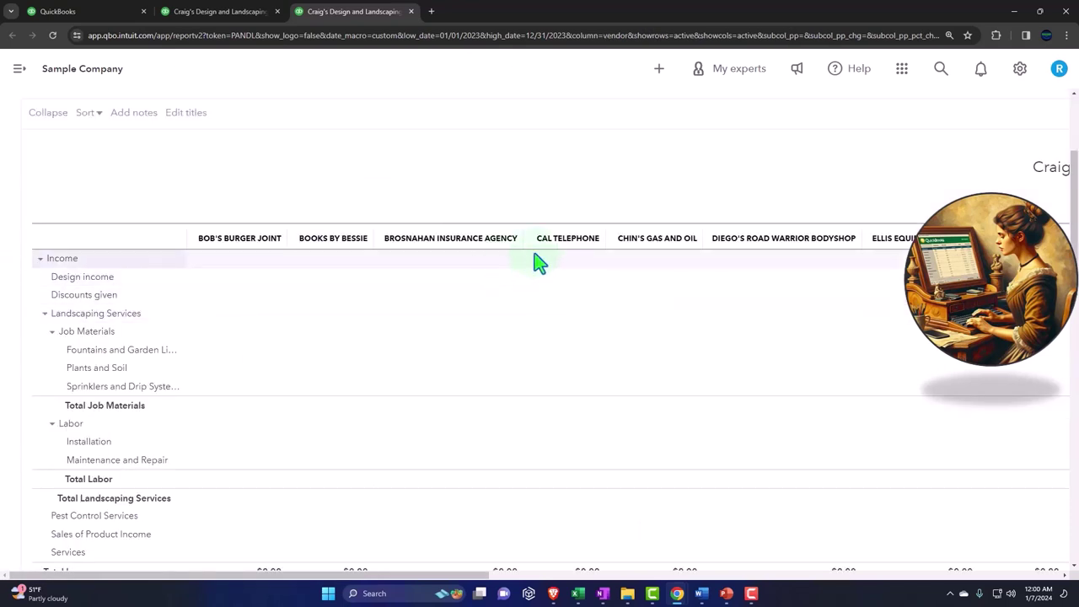
scroll(688, 262, "down", 8)
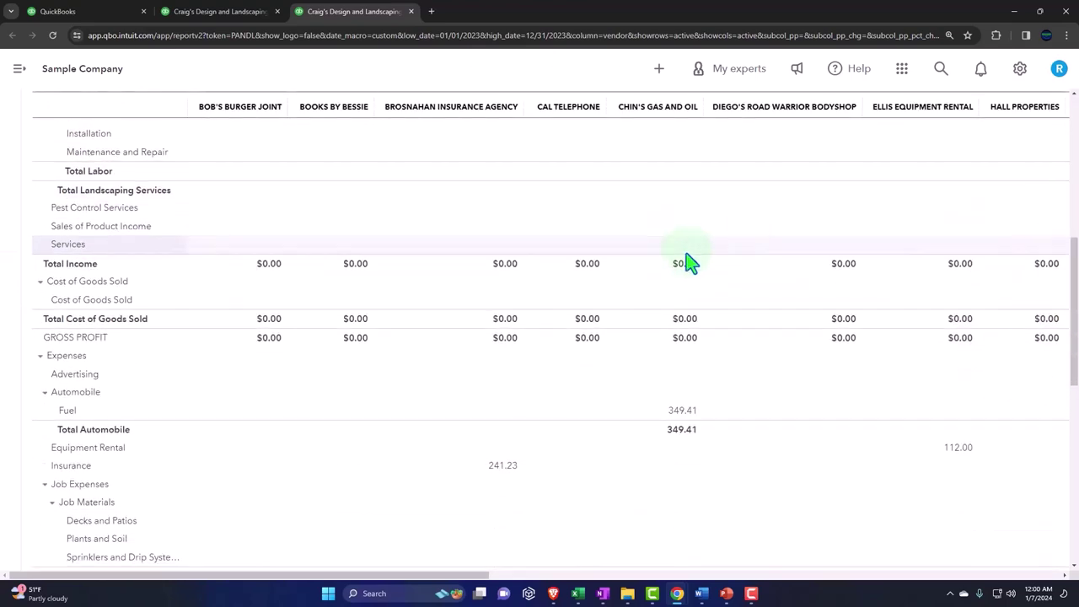
scroll(688, 262, "down", 3)
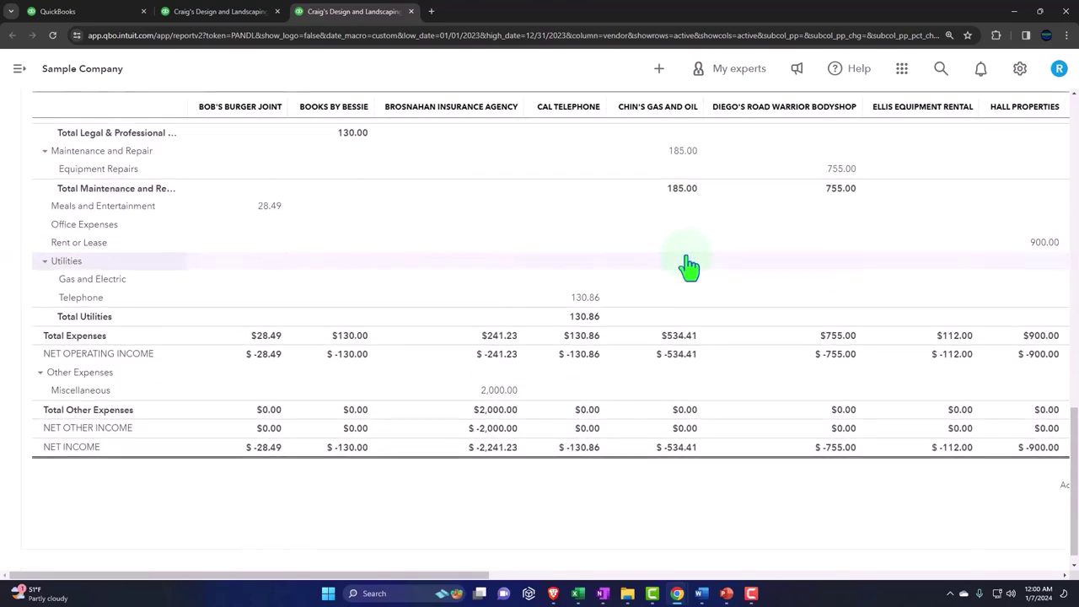
scroll(689, 337, "up", 1)
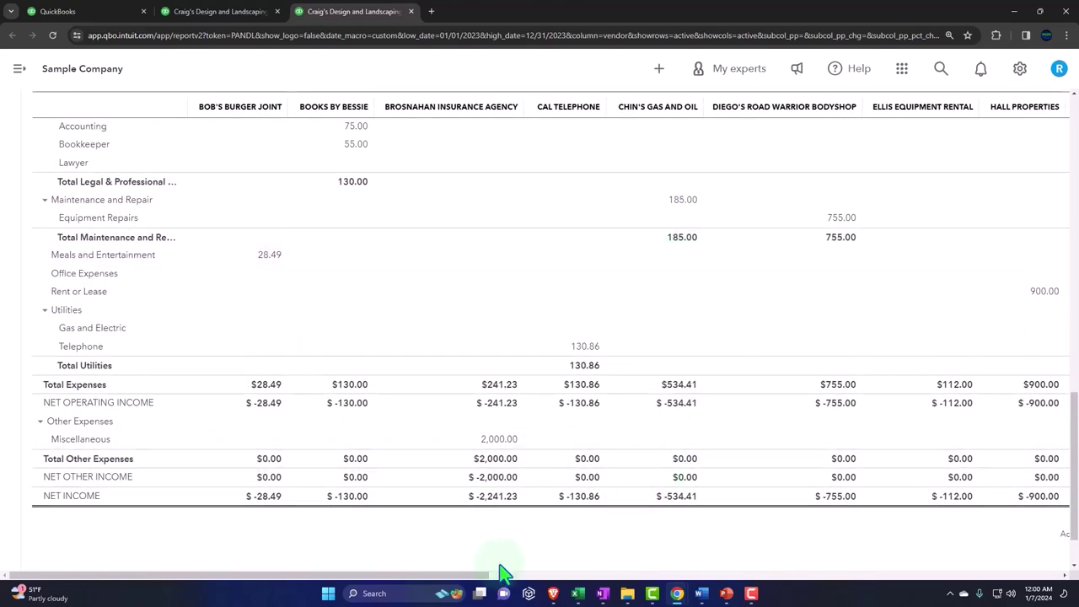